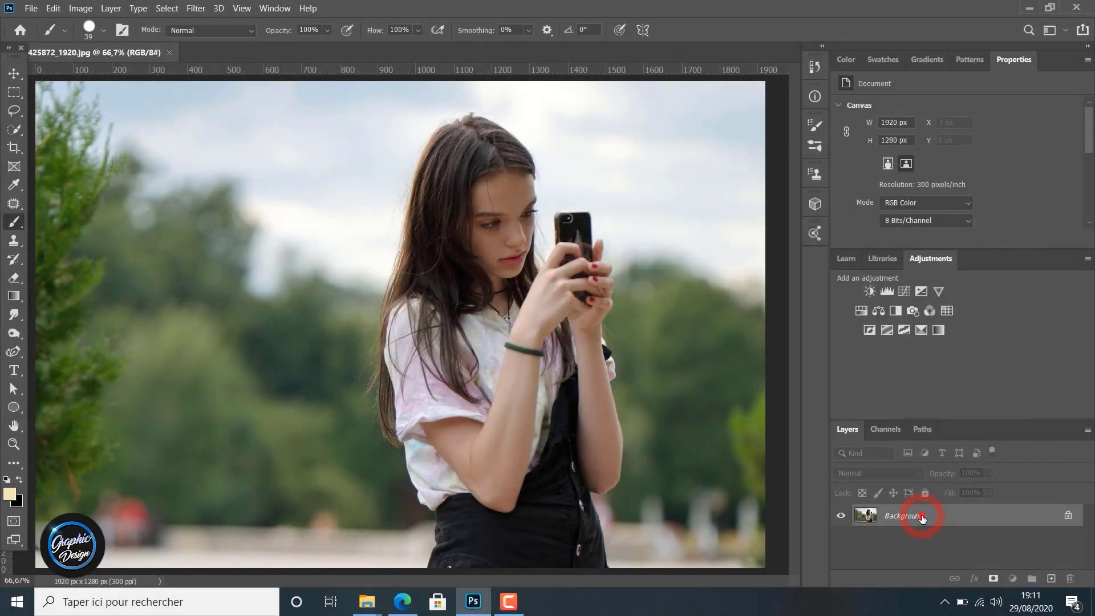
Convert the locked background into a regular layer named Layer 0 and duplicate it
double_click(923, 516)
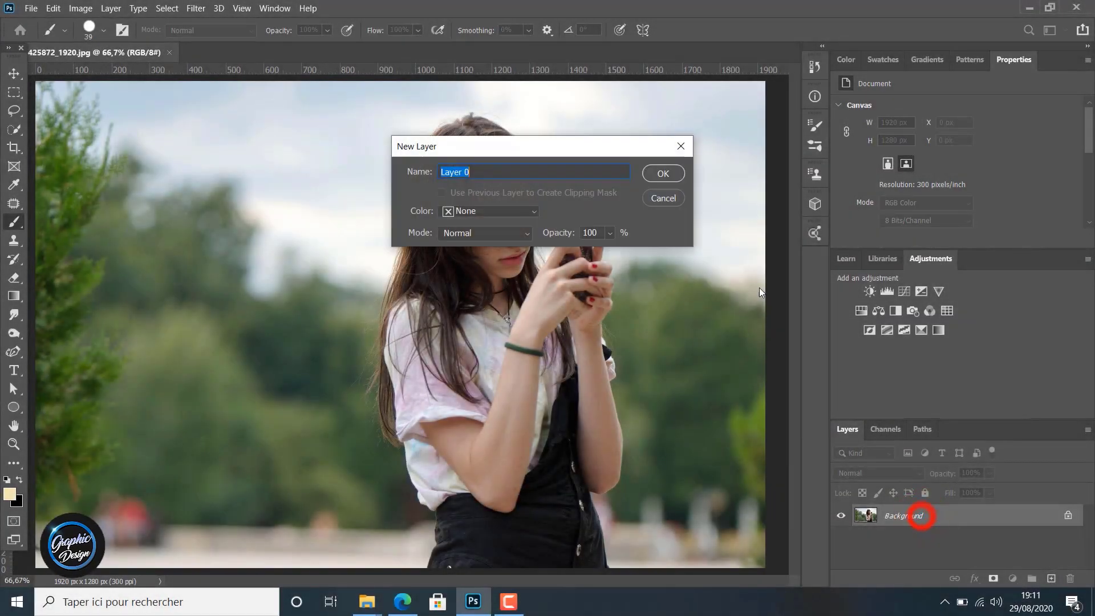
click(664, 172)
click(919, 517)
key(ctrl+j)
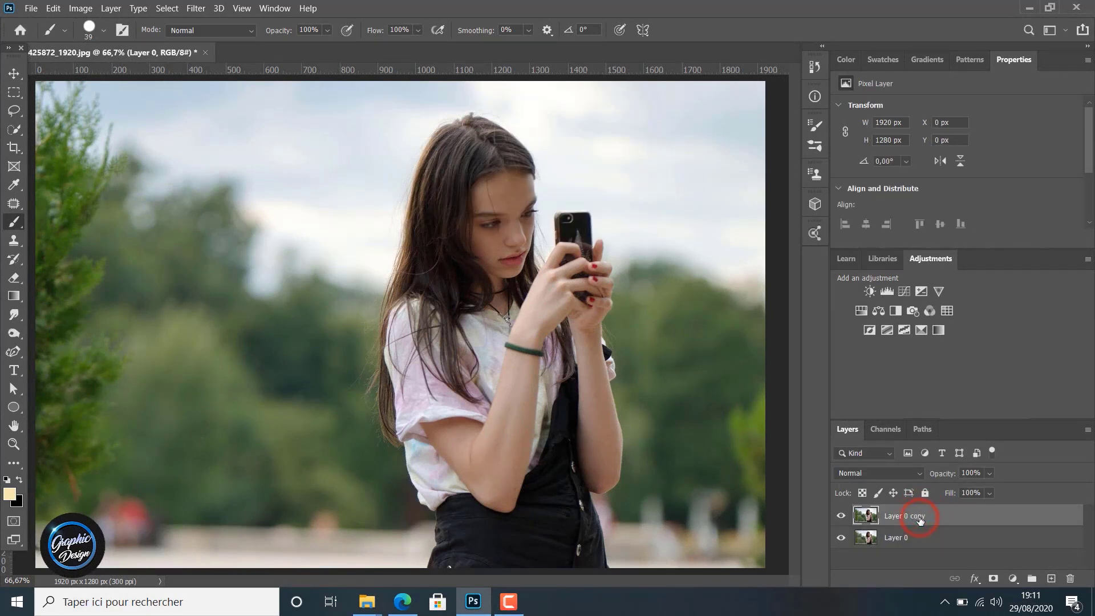
Select the woman with Select Subject and add the missing part of the phone to the selection using the Quick Selection tool
click(167, 8)
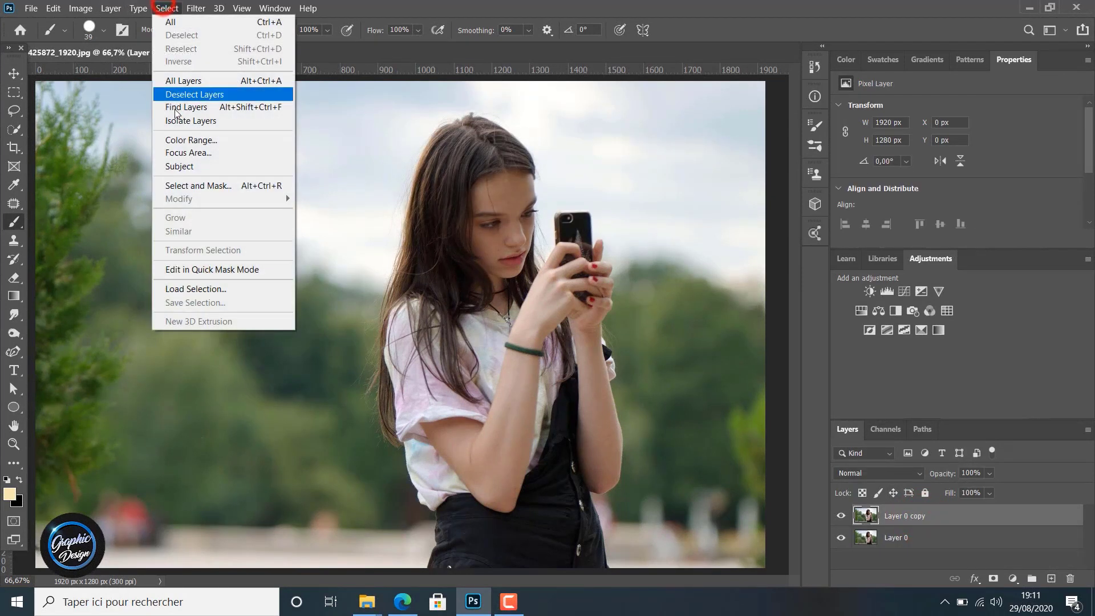
click(191, 165)
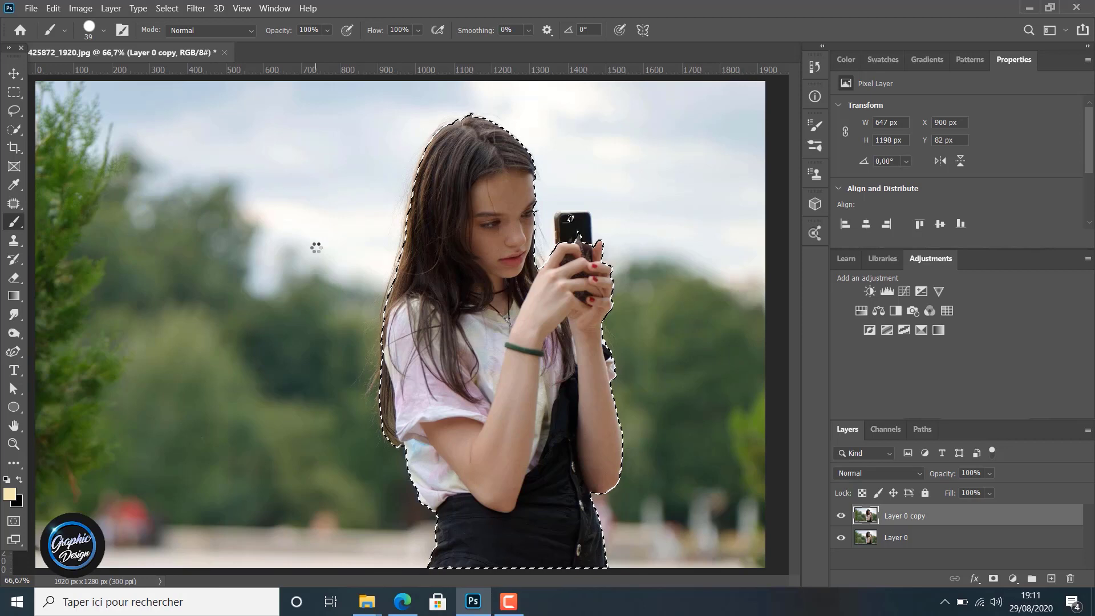
click(14, 129)
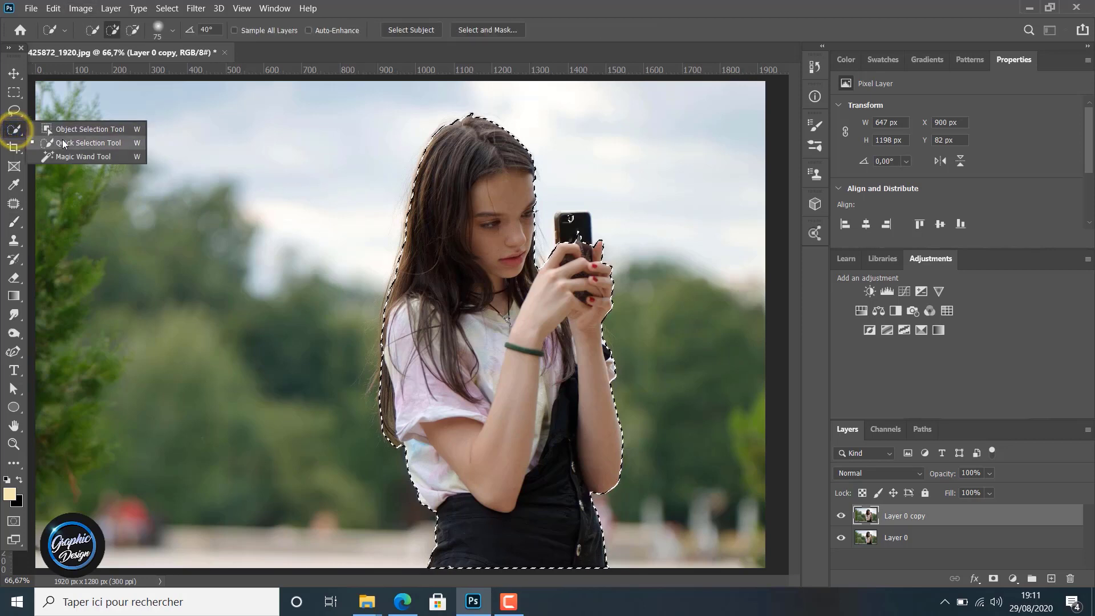
click(62, 139)
click(115, 30)
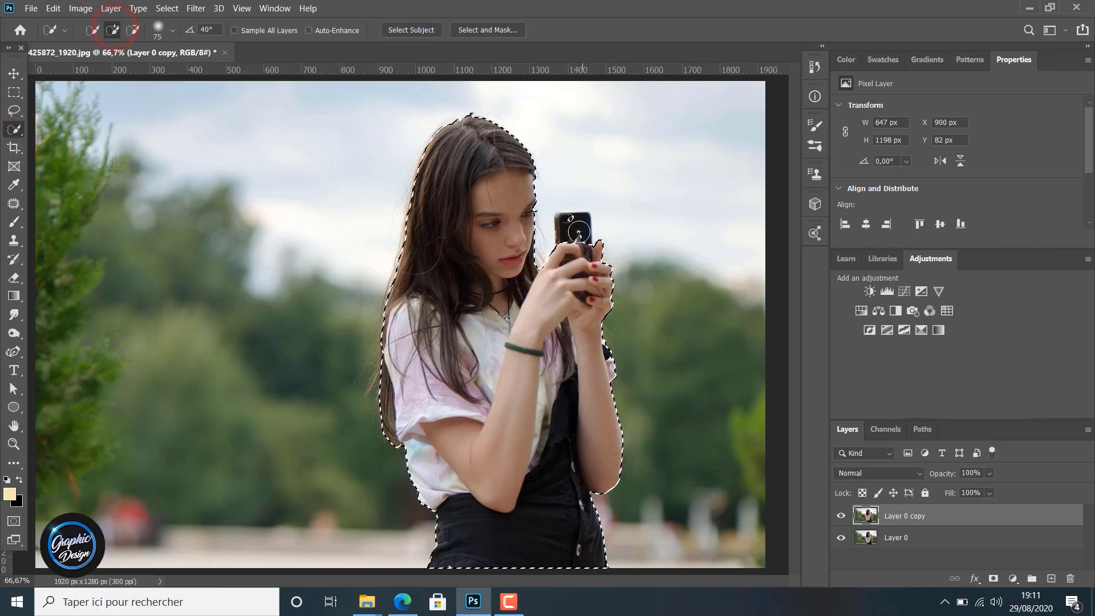
click(579, 232)
click(567, 225)
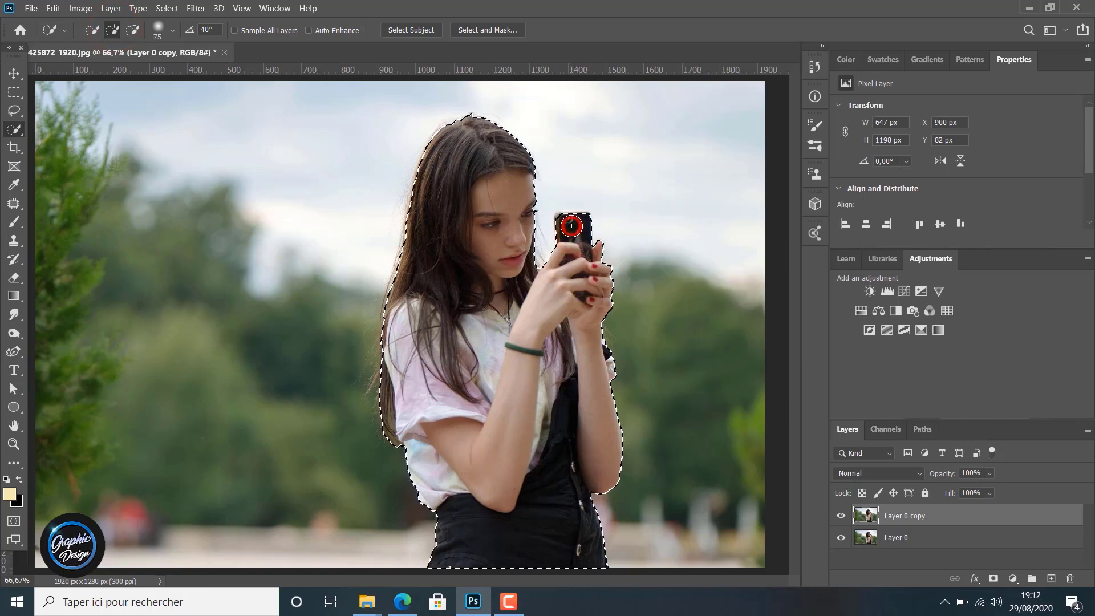
click(566, 222)
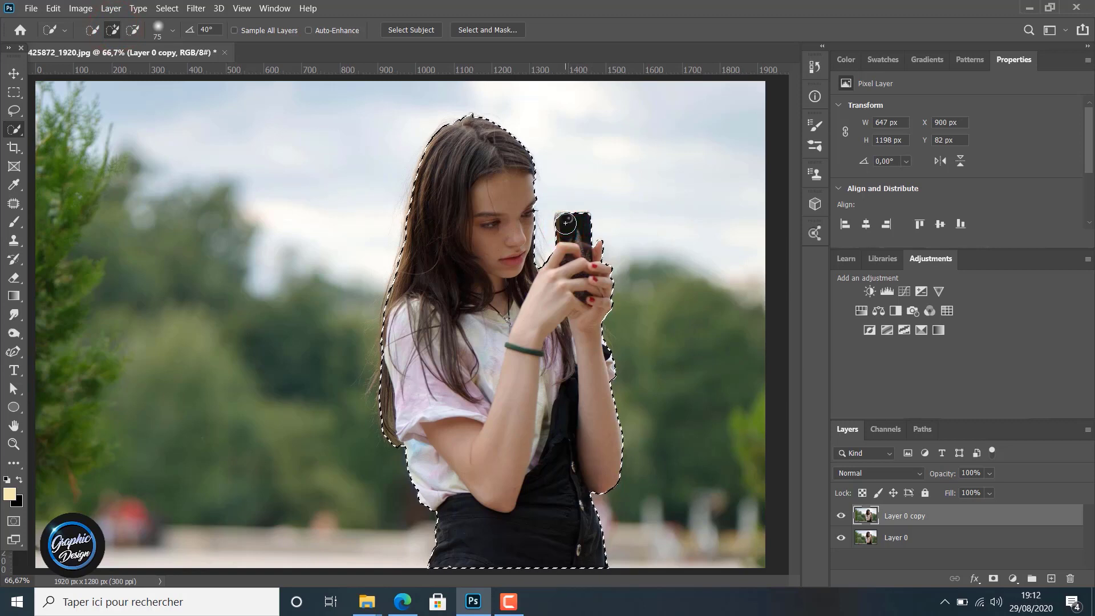
click(565, 223)
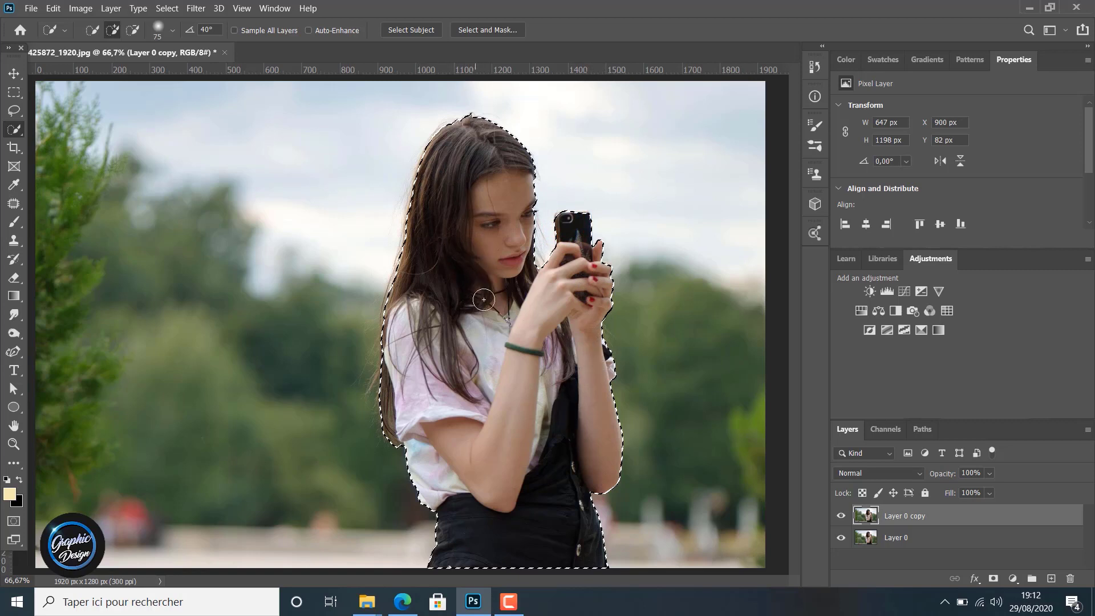
Add a layer mask to Layer 0 copy from the selection and check the cutout with Layer 0 temporarily hidden
click(995, 579)
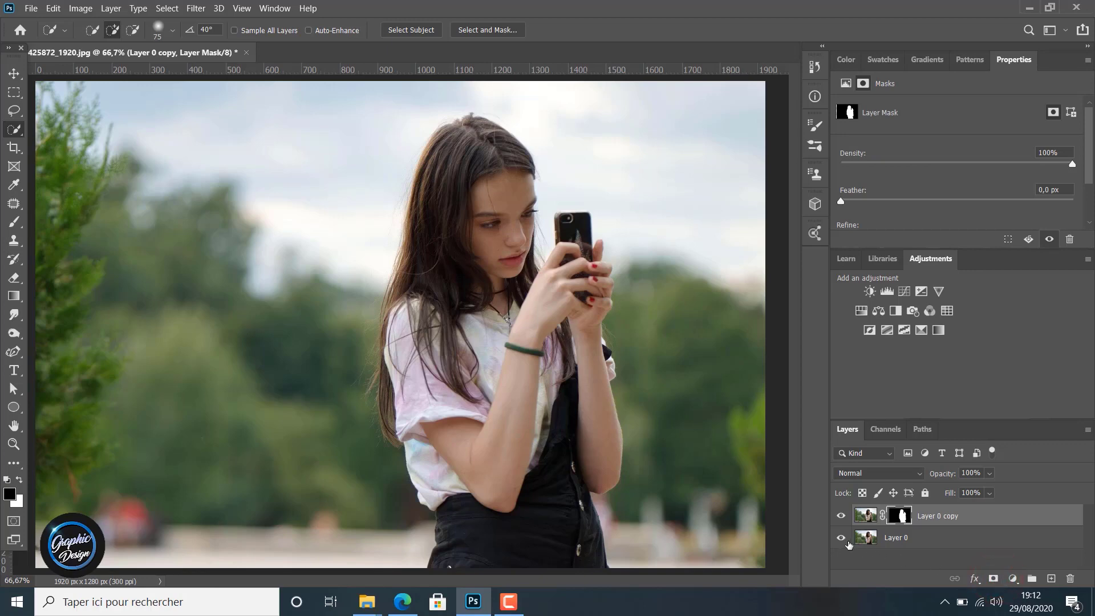
click(842, 539)
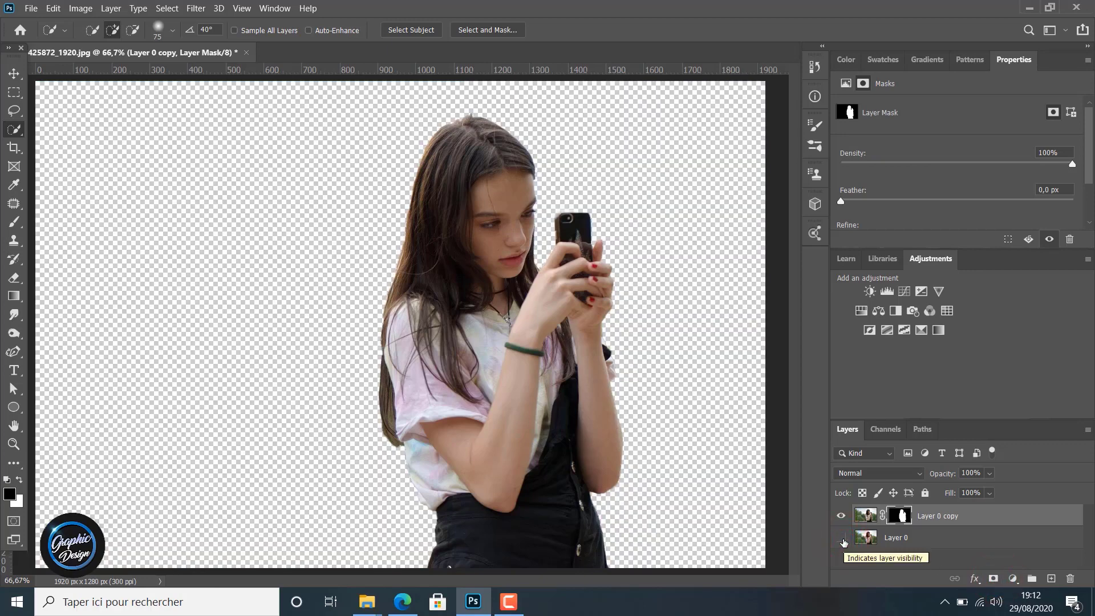
click(841, 538)
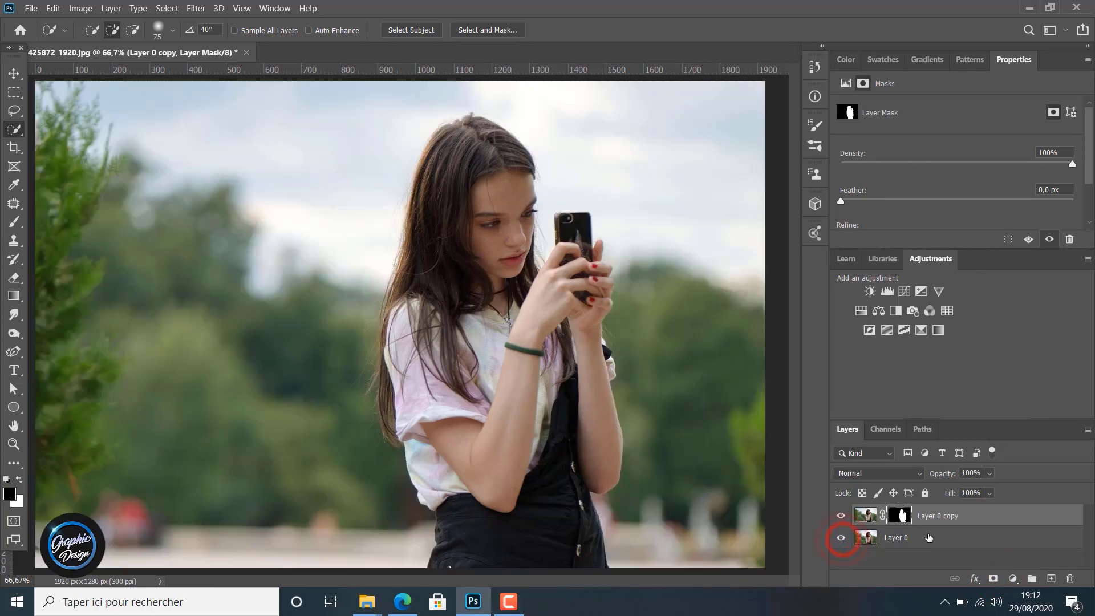
Add a new layer directly above Layer 0 and fill it with black at 100% opacity
click(929, 536)
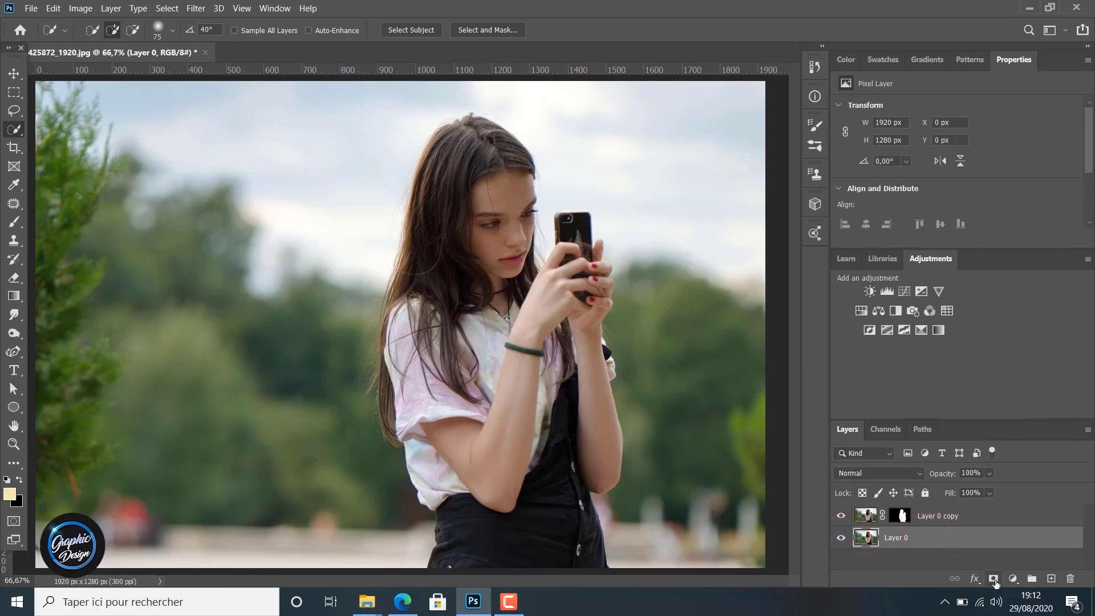
click(1051, 578)
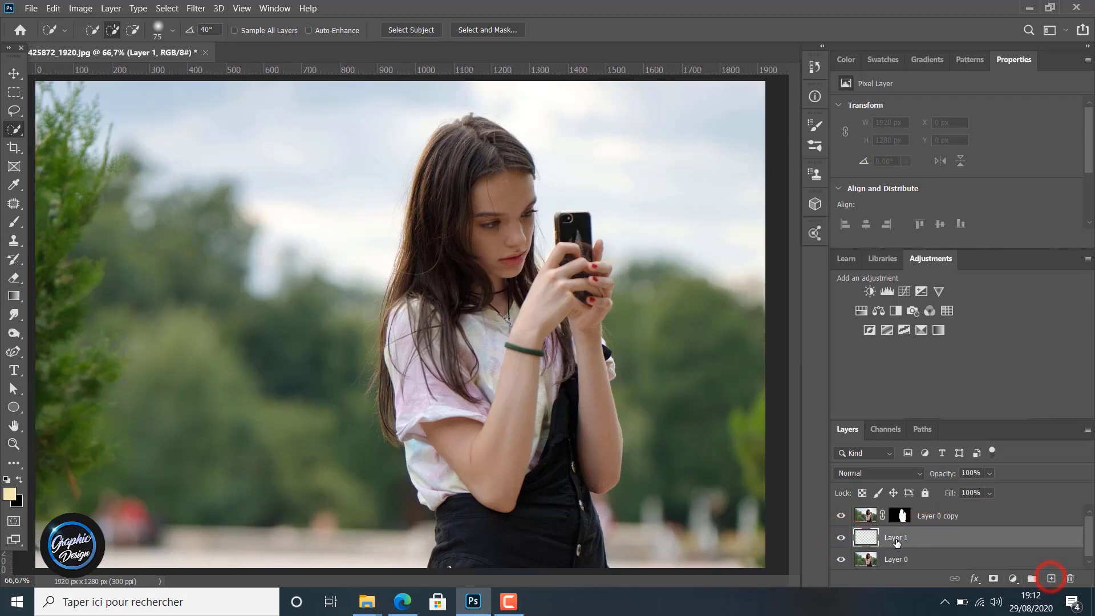
click(53, 8)
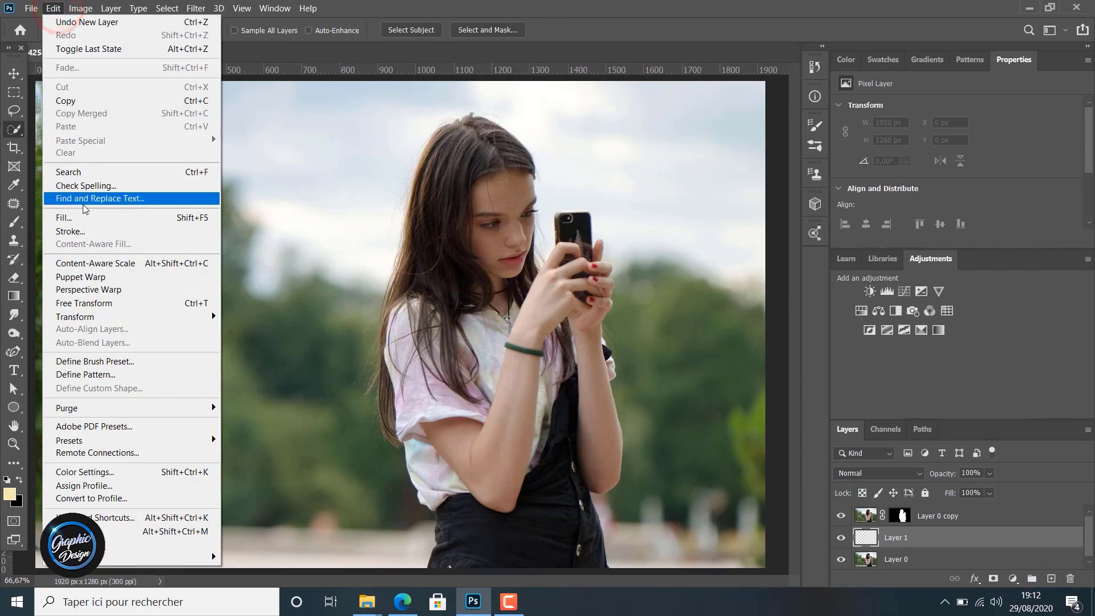
click(82, 216)
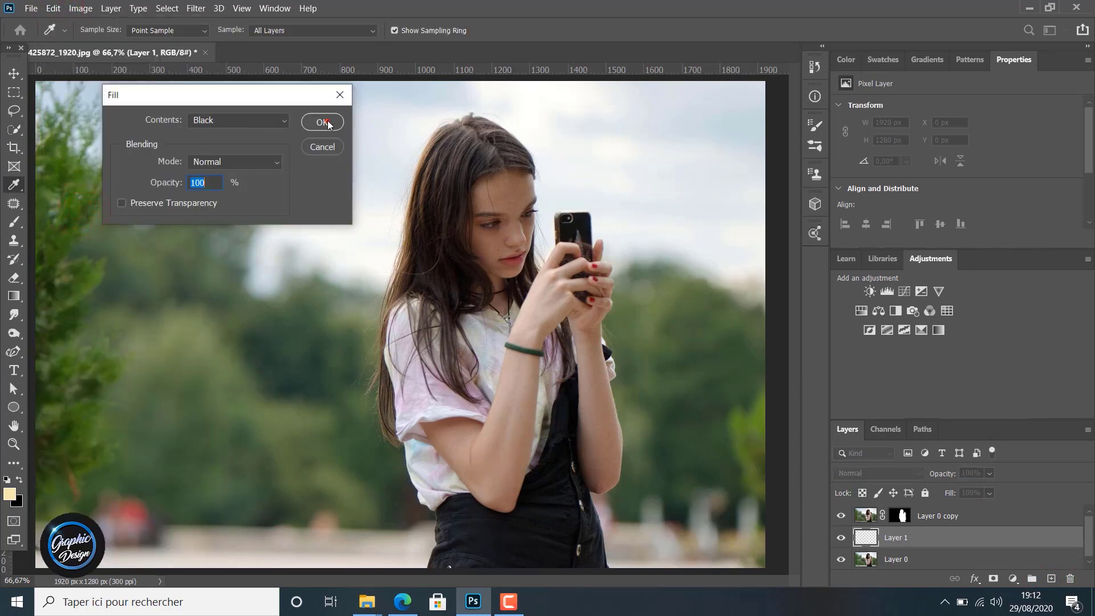
click(323, 122)
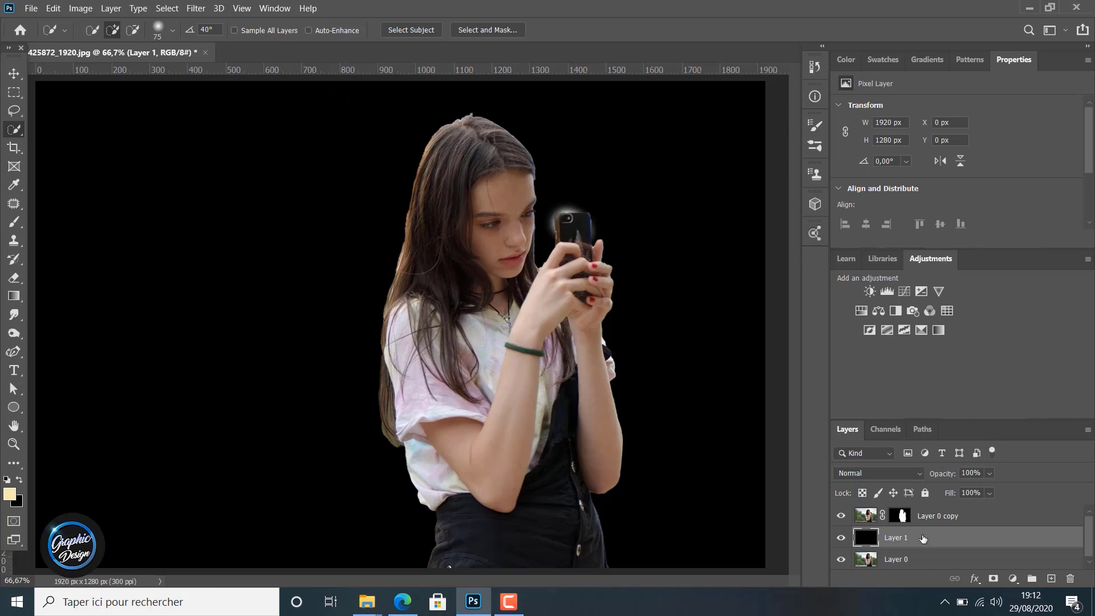
Refine the mask of Layer 0 copy into a new masked layer and delete the original Layer 0 copy
click(907, 517)
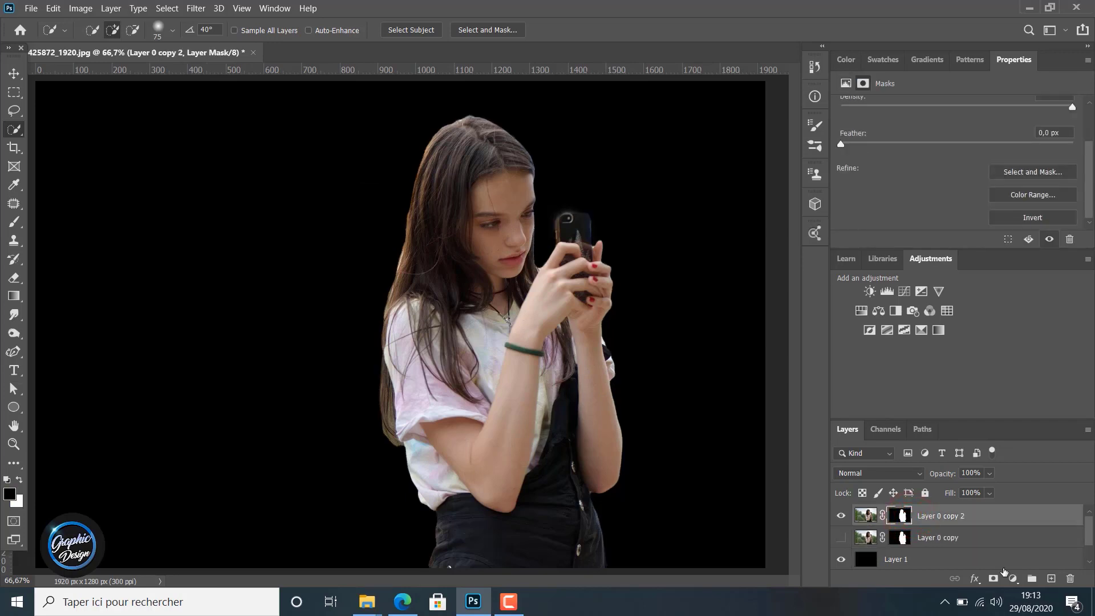
drag(917, 540, 1076, 586)
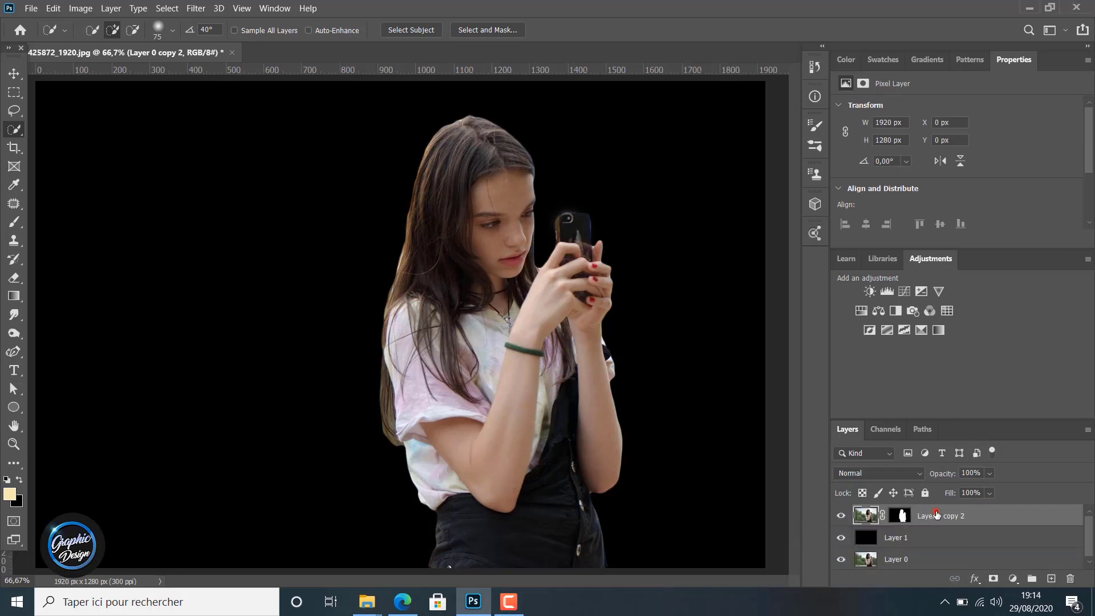
Duplicate the masked layer Layer 0 copy 2 and rename the duplicate "black and white"
drag(936, 515, 1053, 580)
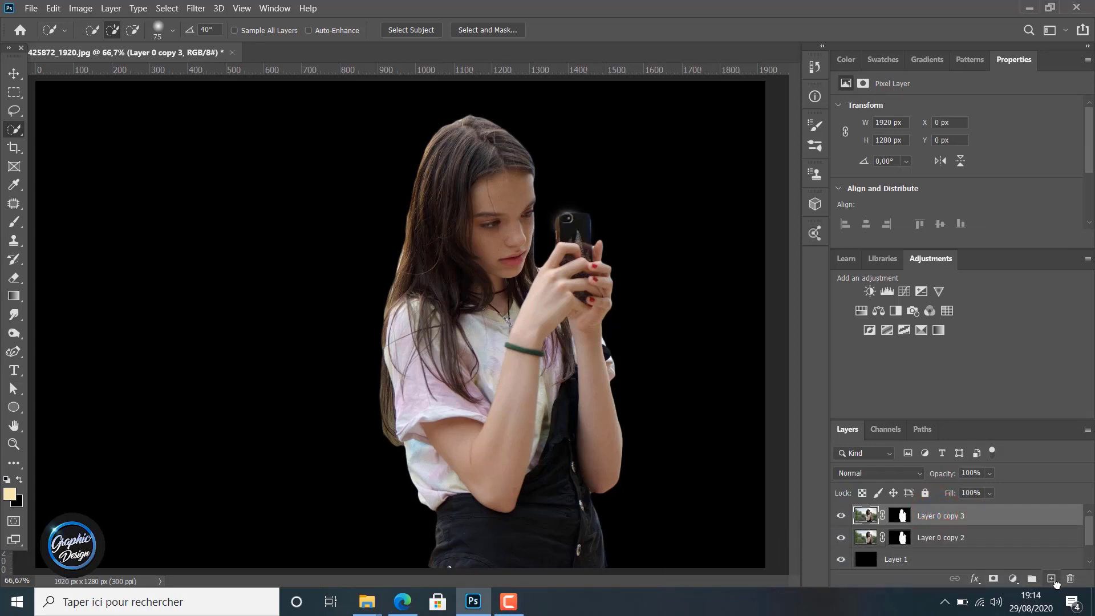
double_click(951, 516)
text(black and white)
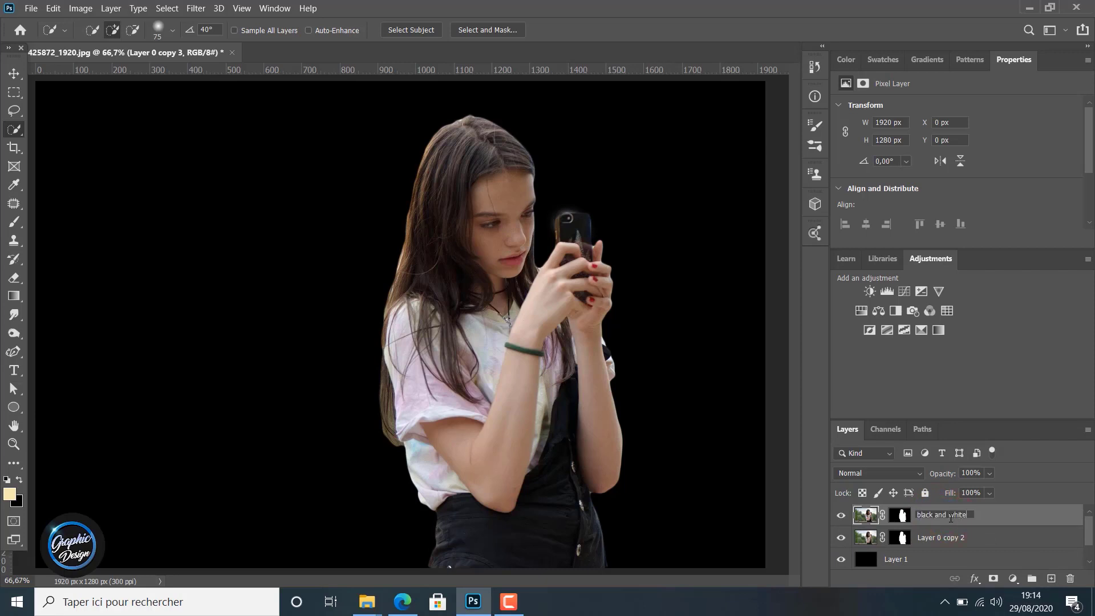
key(Return)
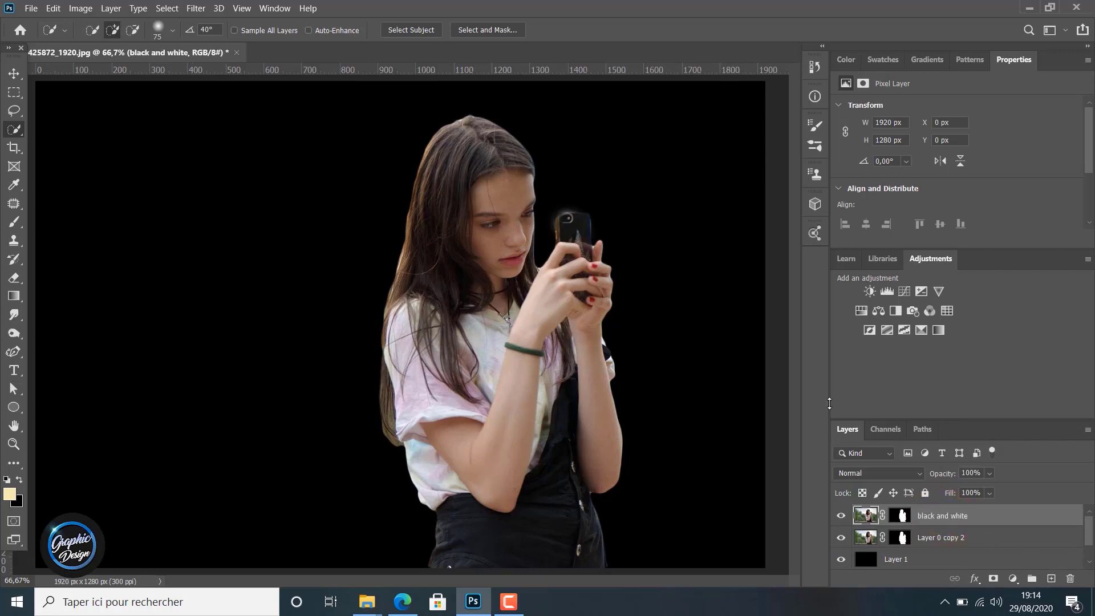
Apply a Black & White adjustment with the Default preset to the "black and white" layer
click(80, 7)
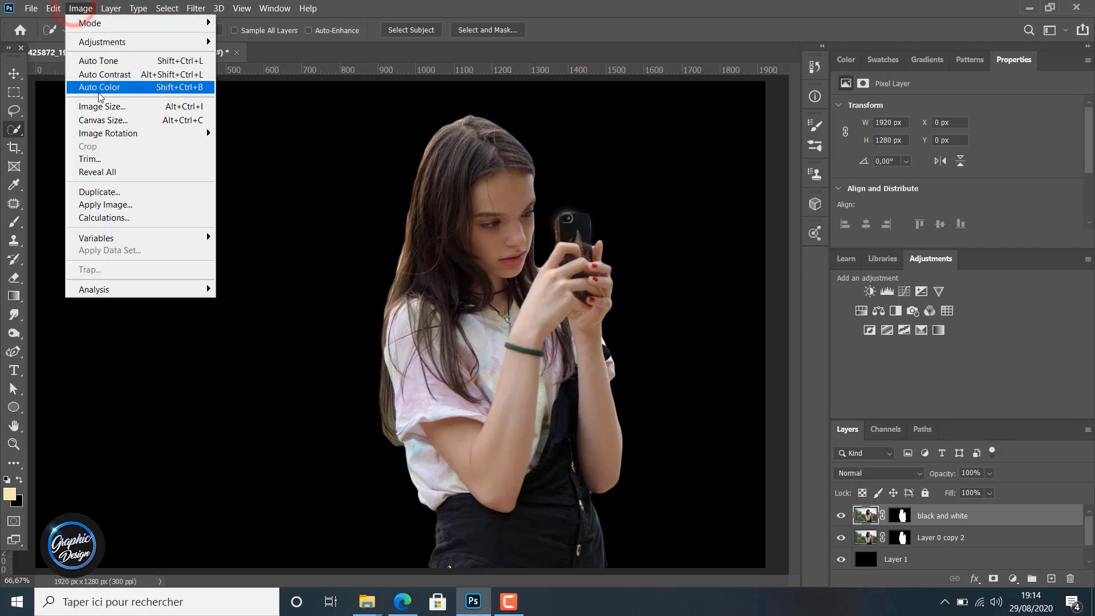
mouse_move(103, 41)
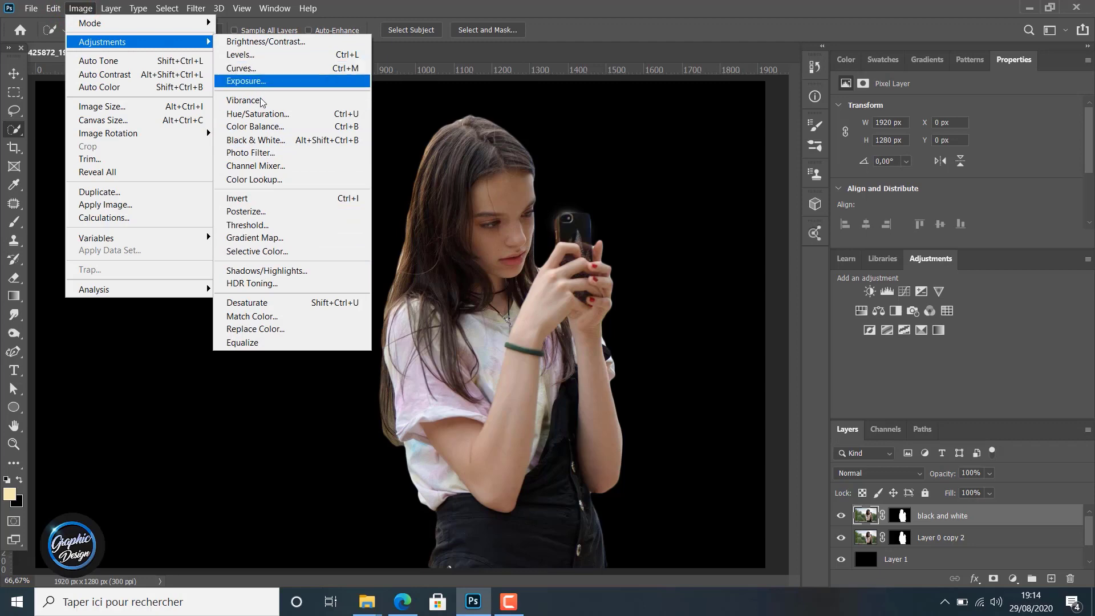
click(257, 140)
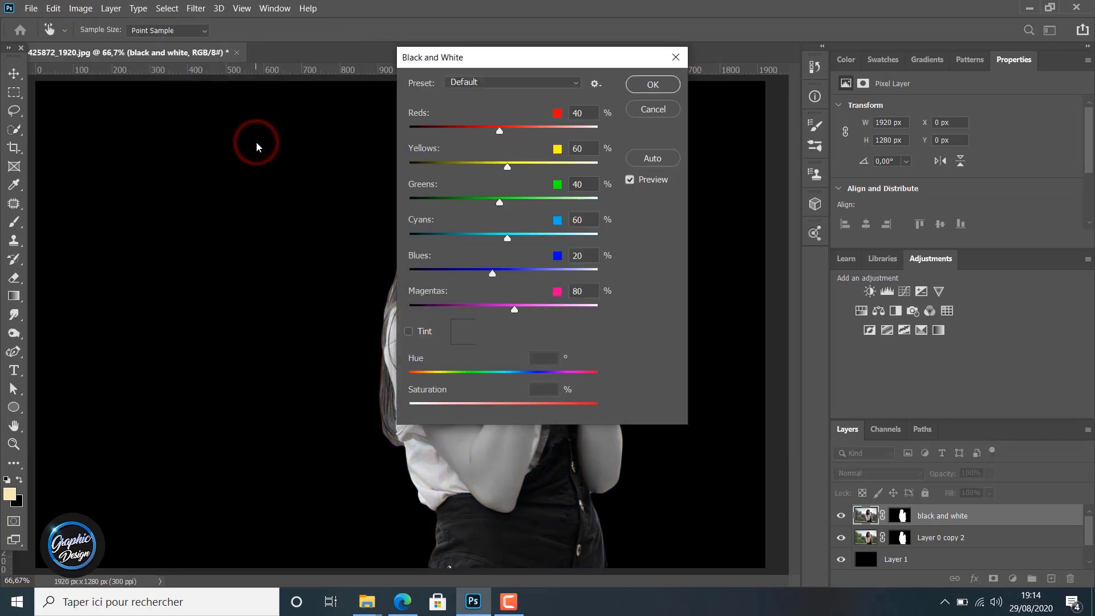
click(659, 87)
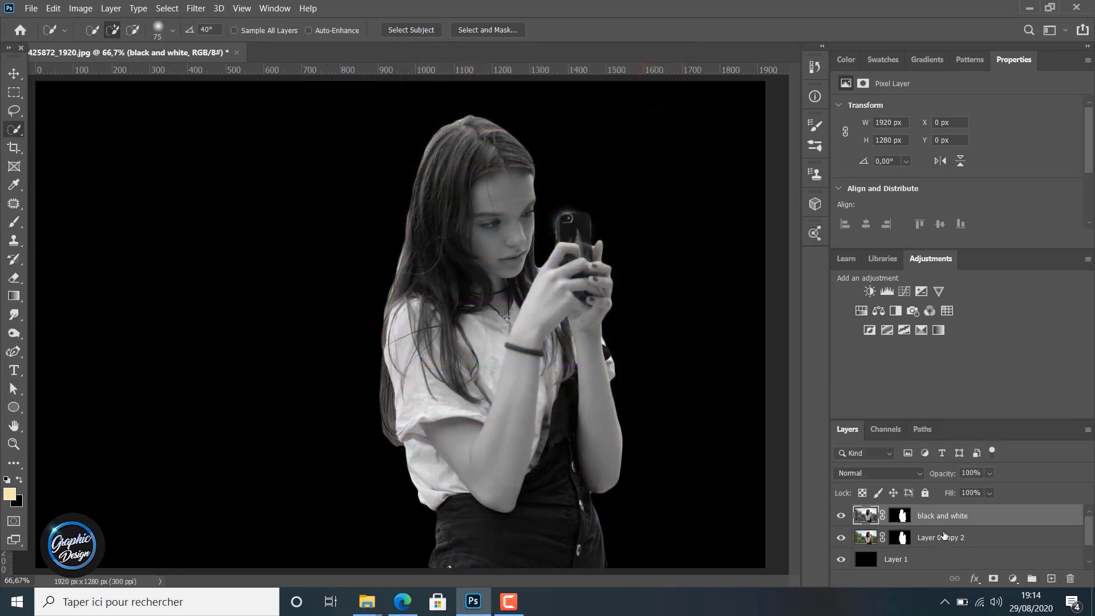
Duplicate the "black and white" layer and set the duplicate's blend mode to Difference
drag(931, 517, 1050, 578)
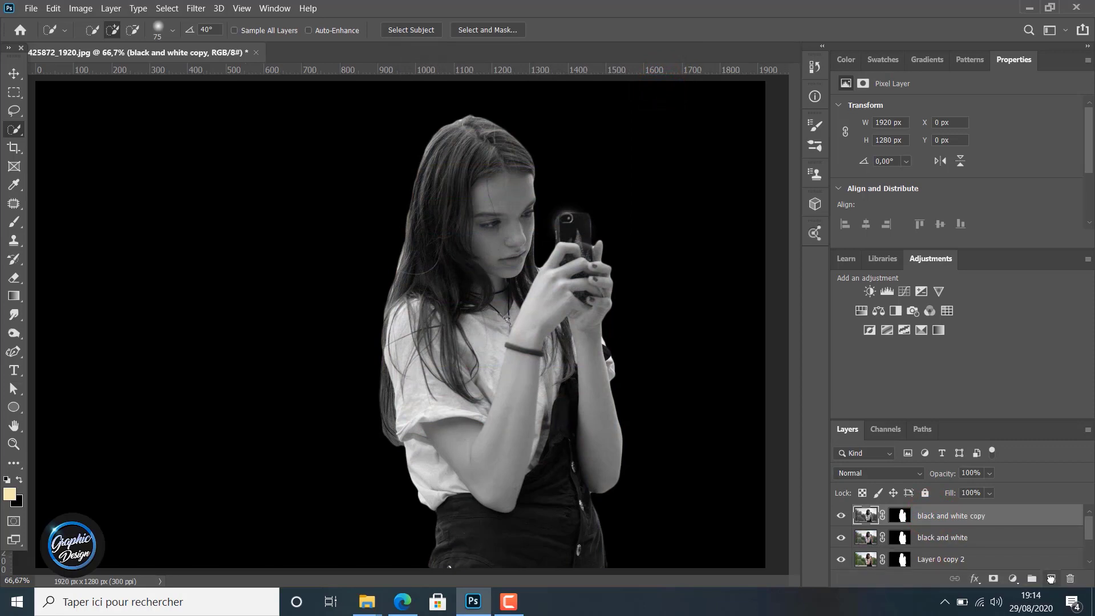
click(884, 471)
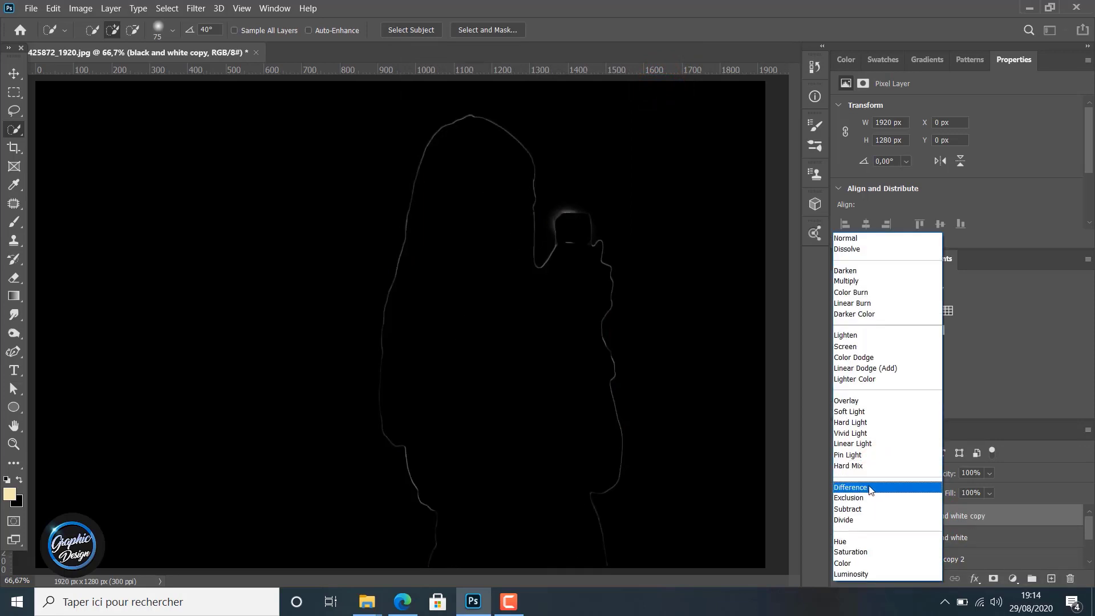
click(869, 487)
Invert the colors of the "black and white copy" layer
click(80, 8)
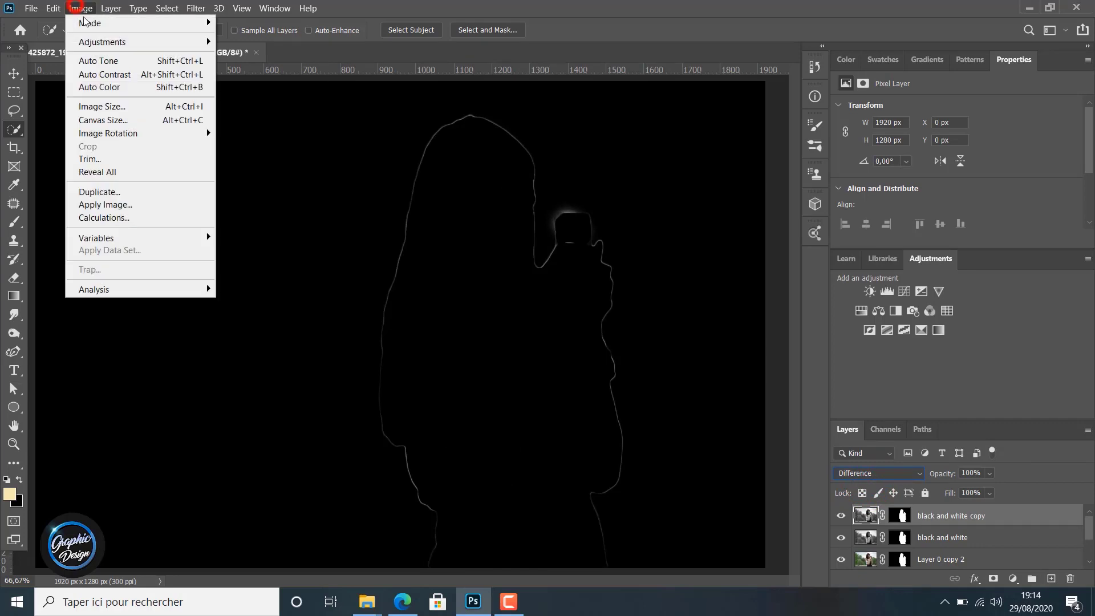
mouse_move(98, 42)
click(282, 195)
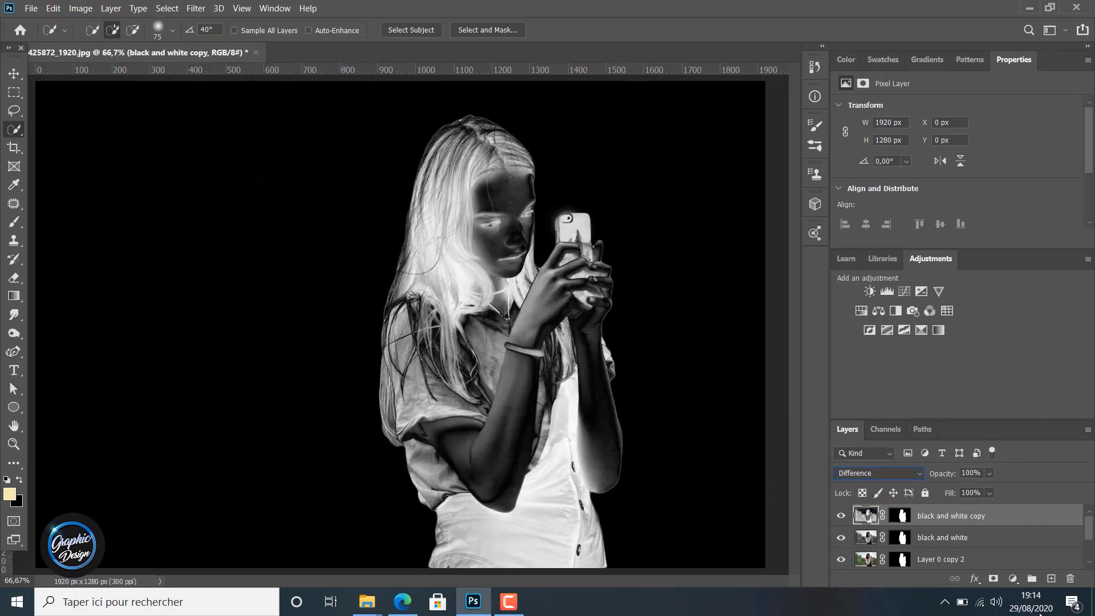
Merge the "black and white copy" and "black and white" layers into one layer
shift+click(954, 539)
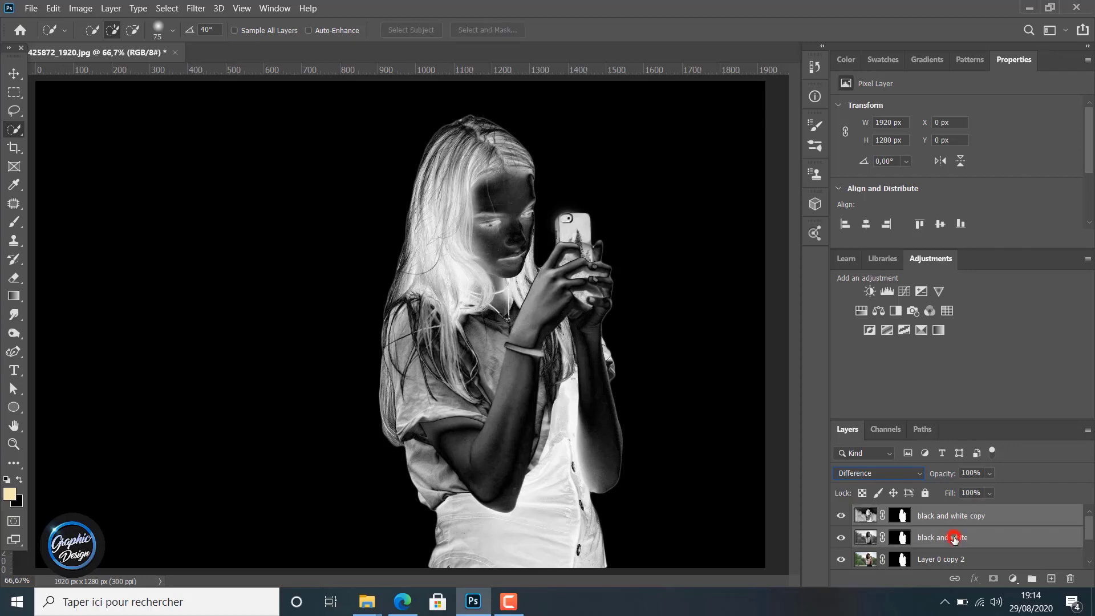
right_click(954, 539)
click(860, 408)
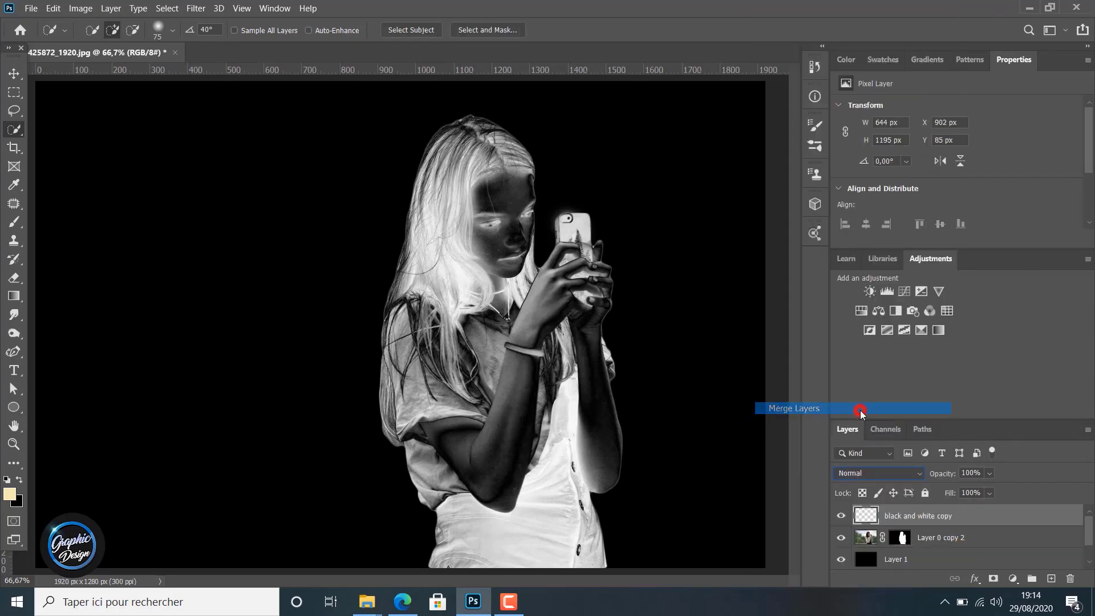
Duplicate the merged "black and white copy" layer and set the new copy's blend mode to Difference
drag(940, 514, 1050, 579)
click(899, 476)
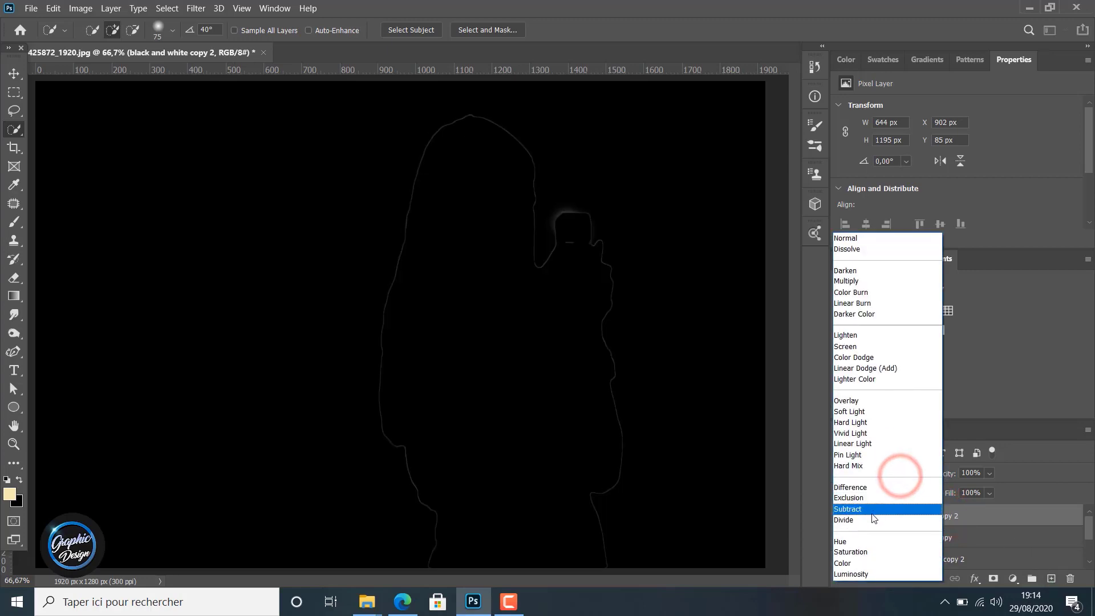
click(851, 488)
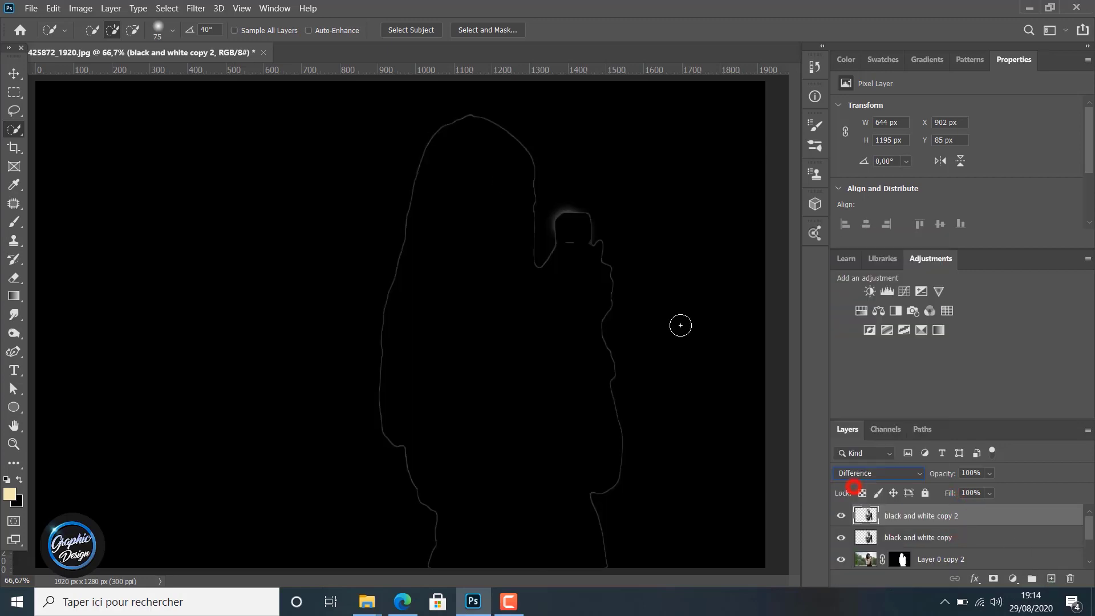
Invert the colors of the "black and white copy 2" layer
click(81, 8)
mouse_move(197, 43)
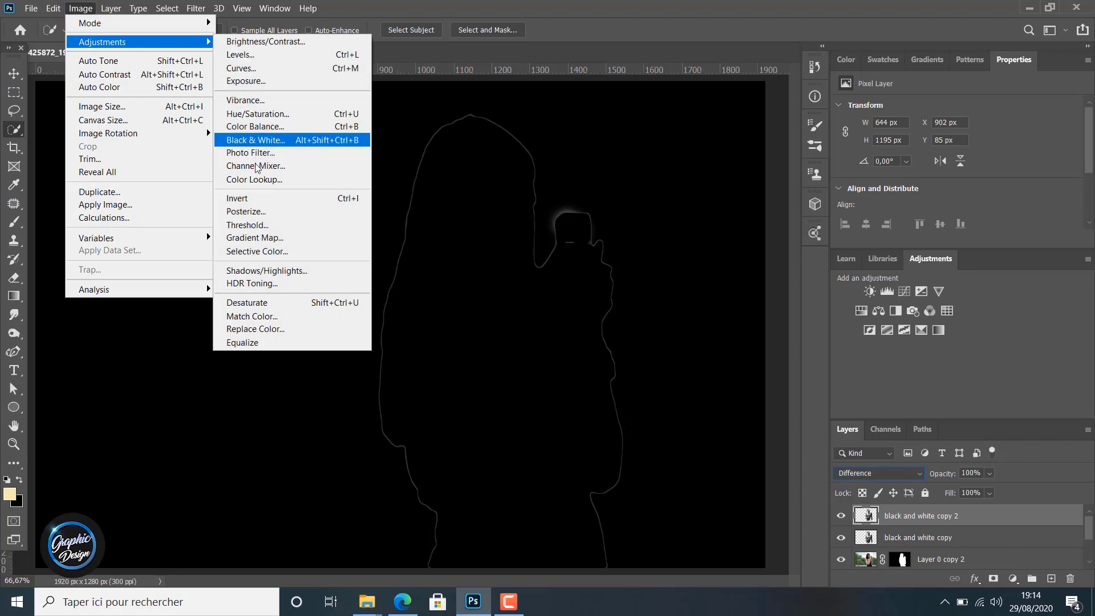
click(241, 199)
Merge the "black and white copy 2" and "black and white copy" layers into one layer
shift+click(958, 537)
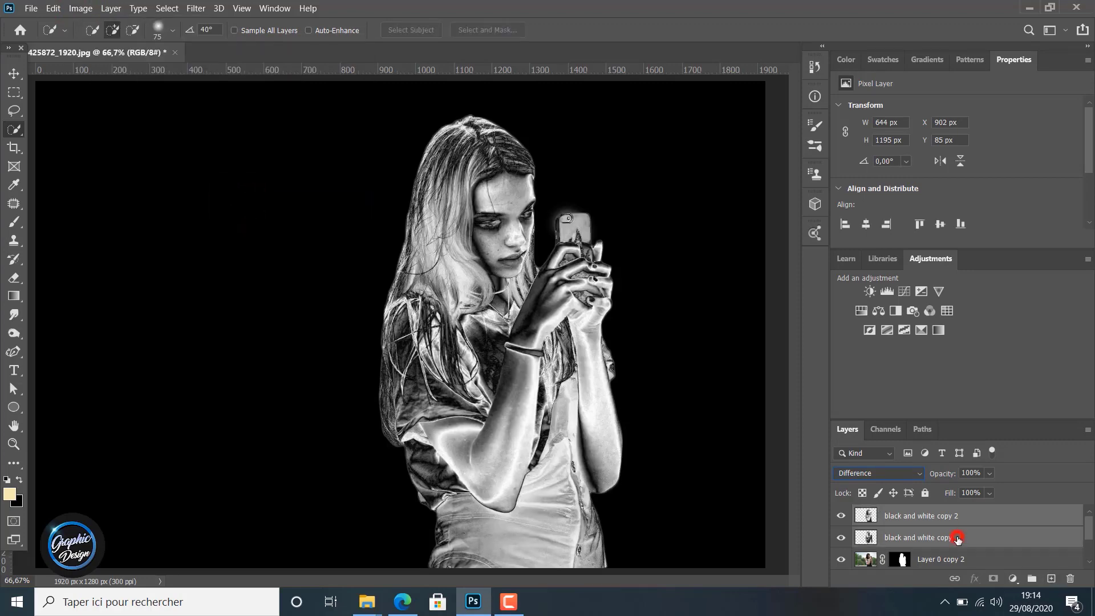
right_click(941, 524)
click(842, 408)
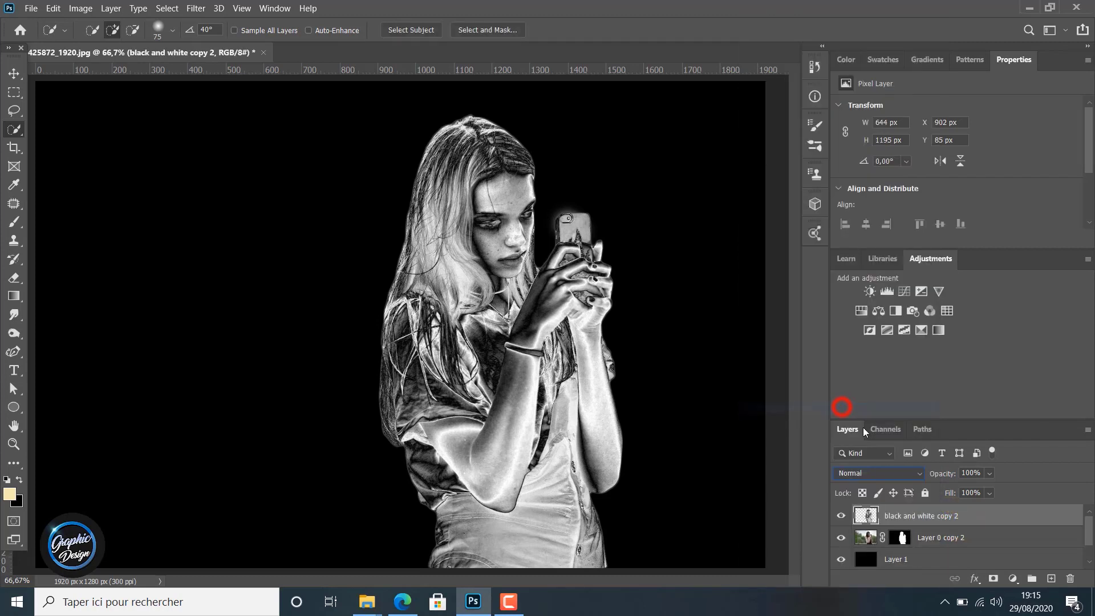
Duplicate the merged "black and white copy 2" layer and set the duplicate's blend mode to Difference
drag(942, 517, 1051, 579)
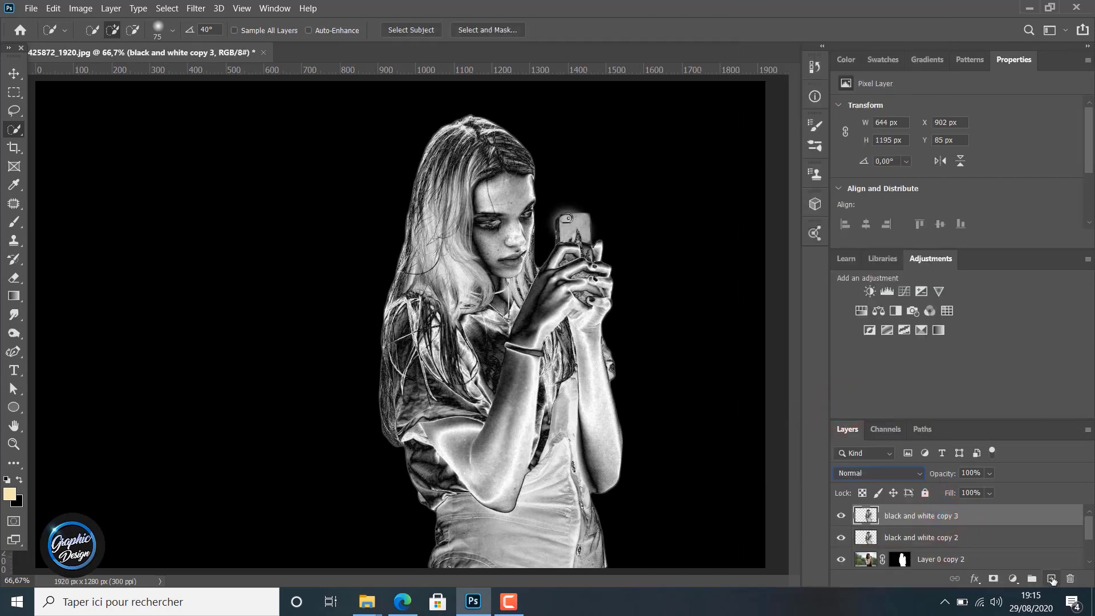
click(871, 469)
click(864, 485)
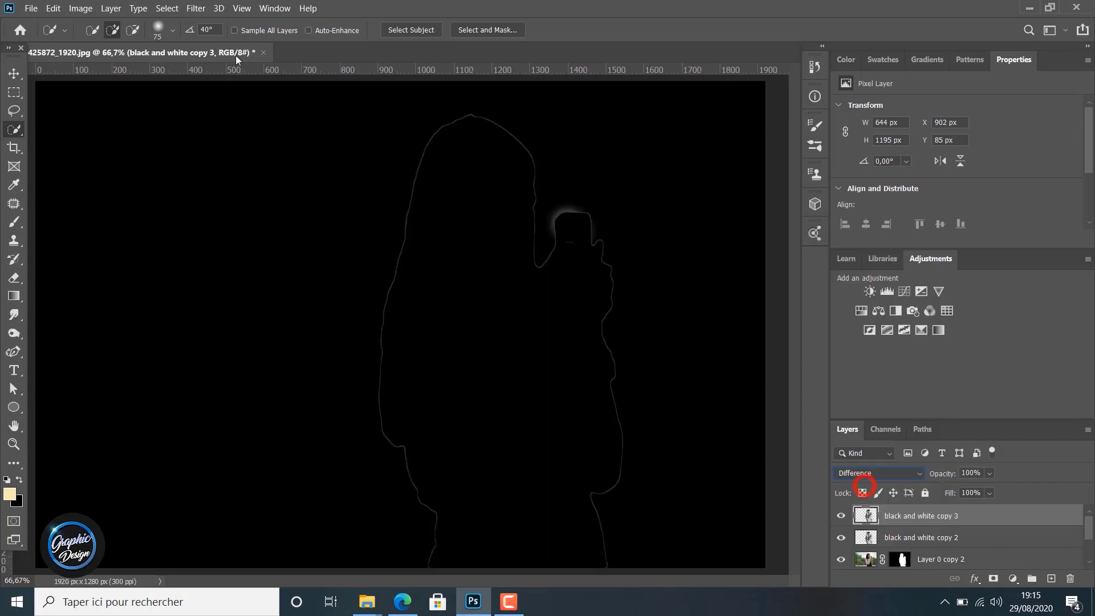
Invert the colors of the "black and white copy 3" layer
click(80, 8)
mouse_move(115, 42)
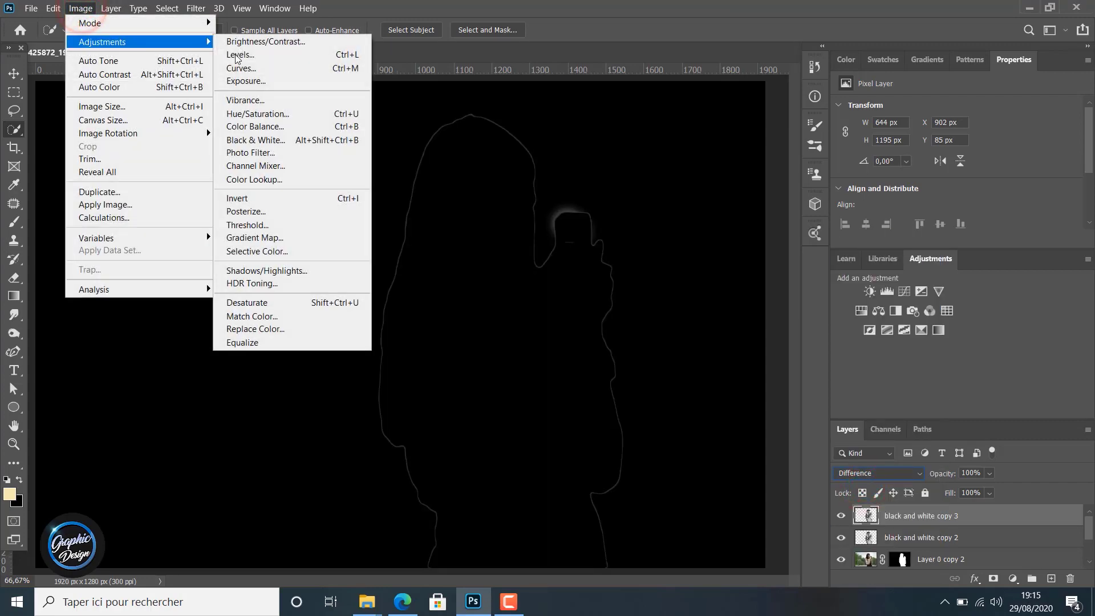
click(291, 197)
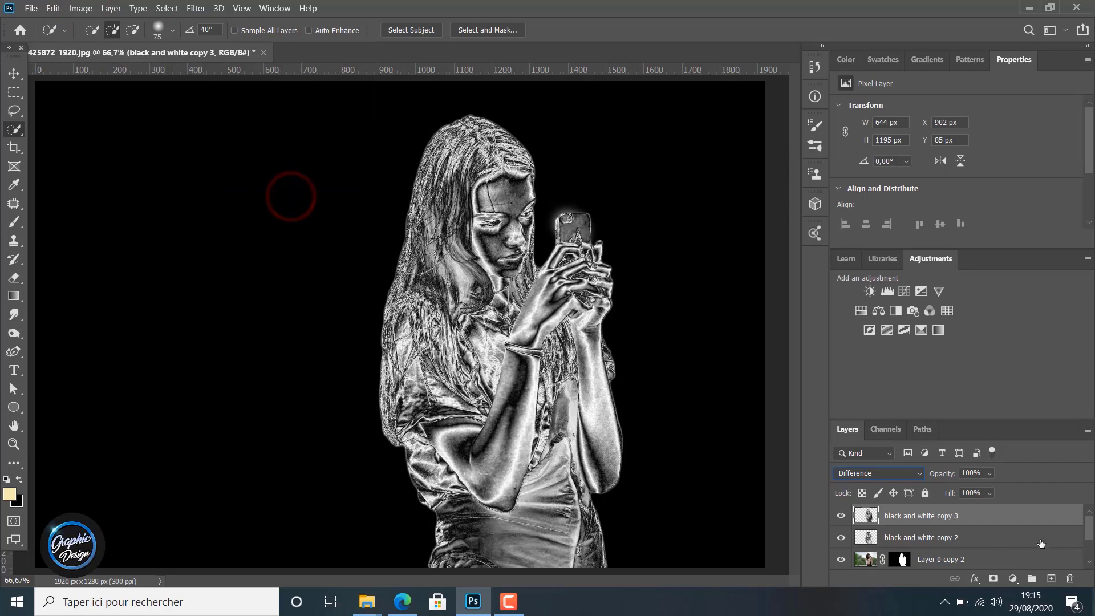
Merge the "black and white copy 3" and "black and white copy 2" layers into one layer
shift+click(925, 540)
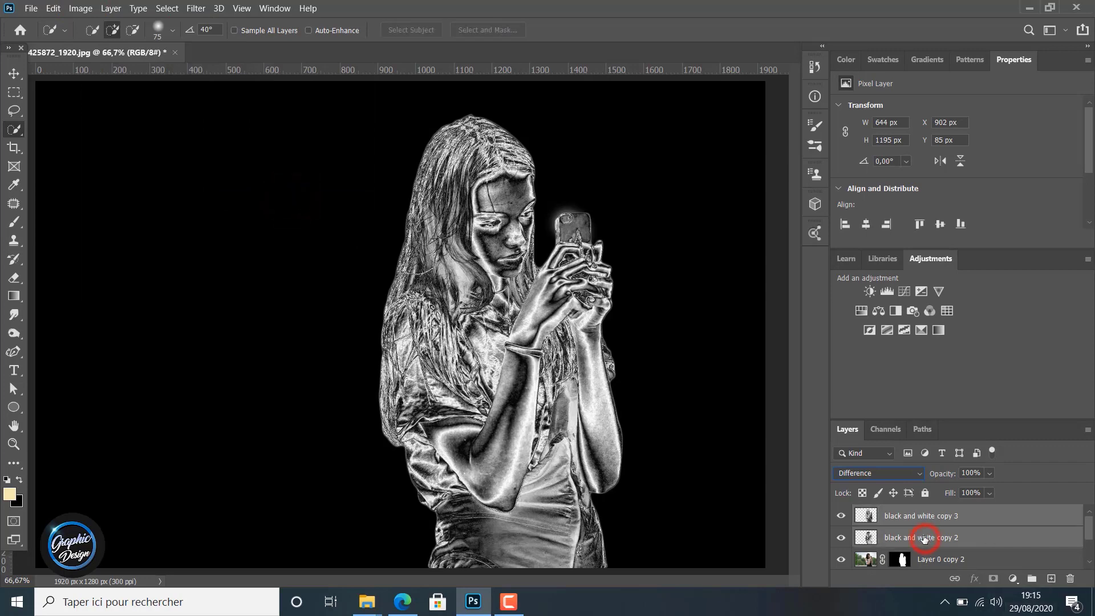
right_click(922, 536)
click(812, 409)
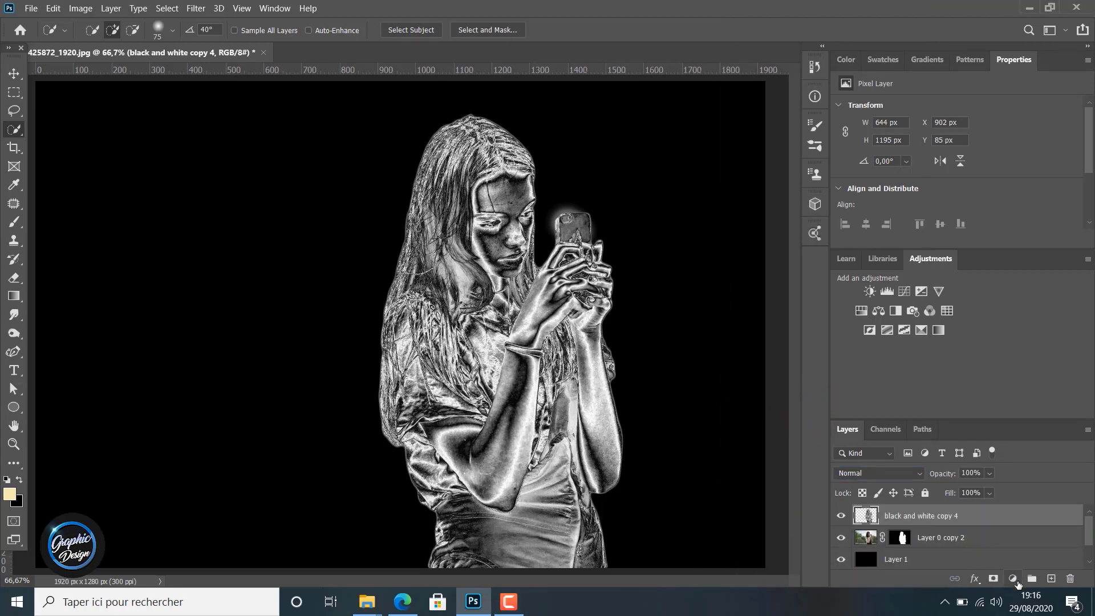
Add a Gradient Map adjustment layer above "black and white copy 4" and clip it to that layer
click(1014, 579)
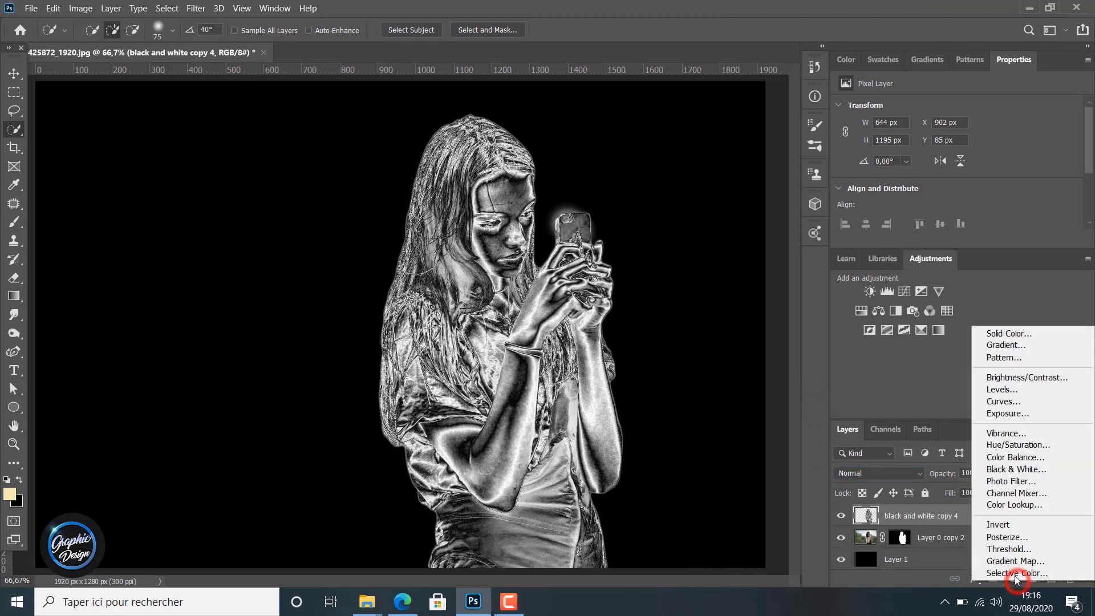
click(1005, 561)
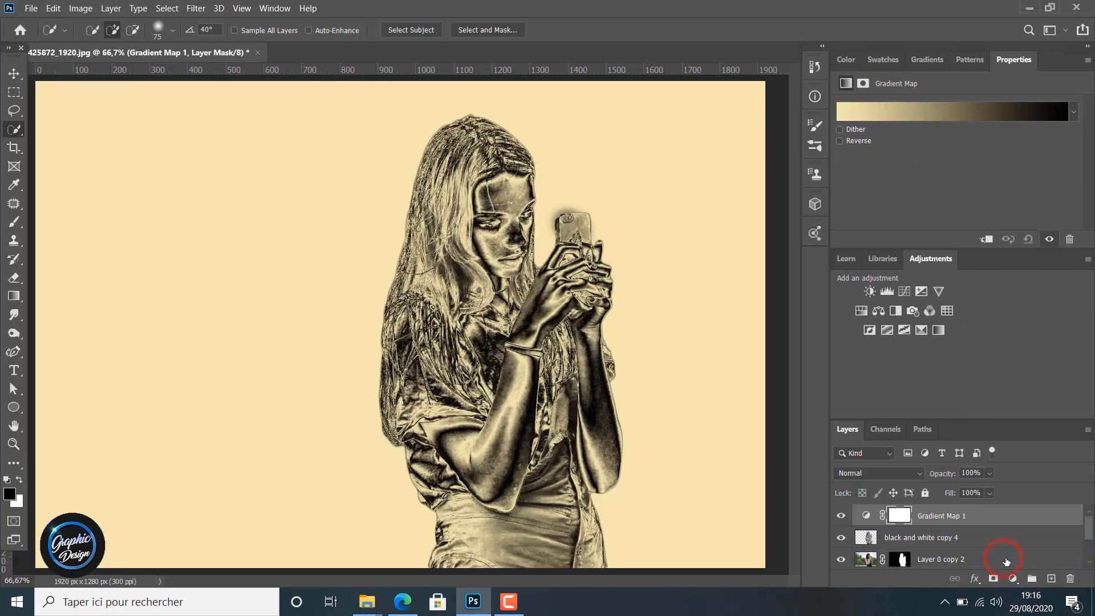
click(991, 240)
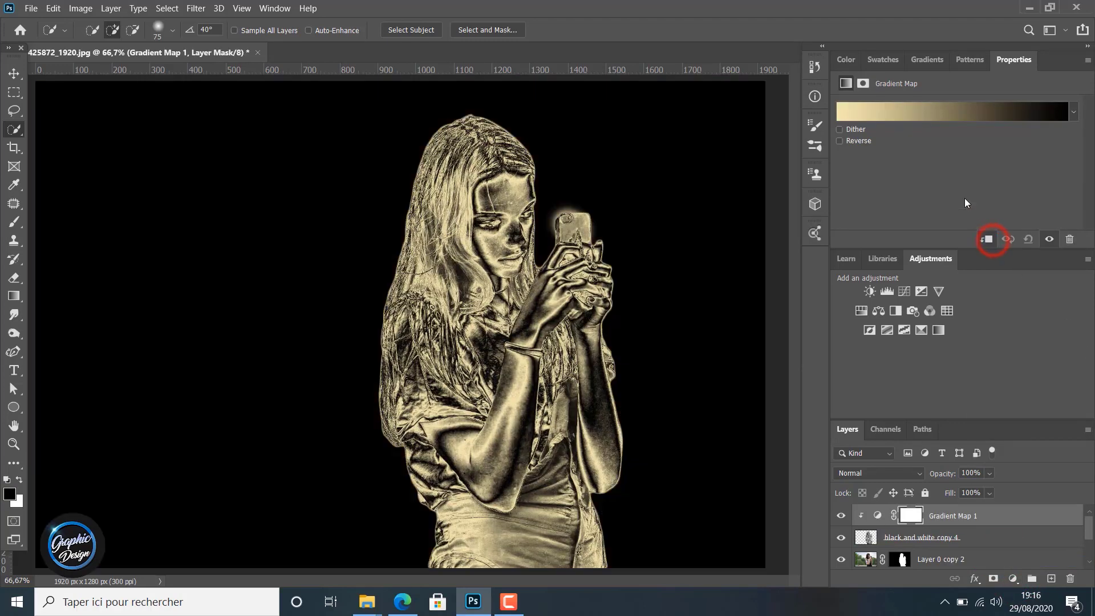
Edit the gradient map's gradient and set its starting color stop to dark brown 2d1203
click(911, 109)
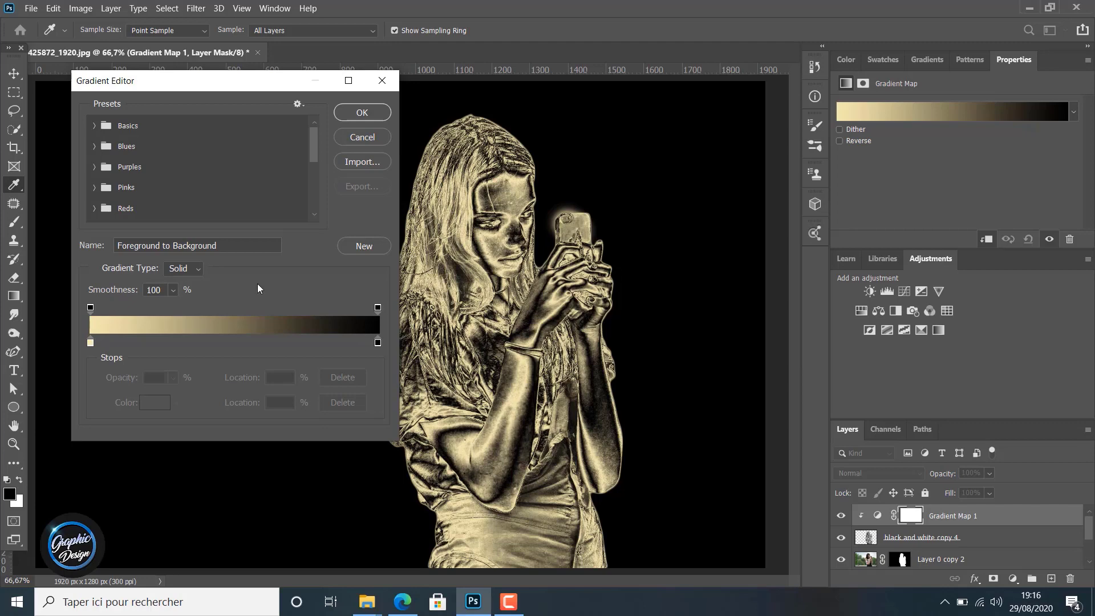
double_click(90, 341)
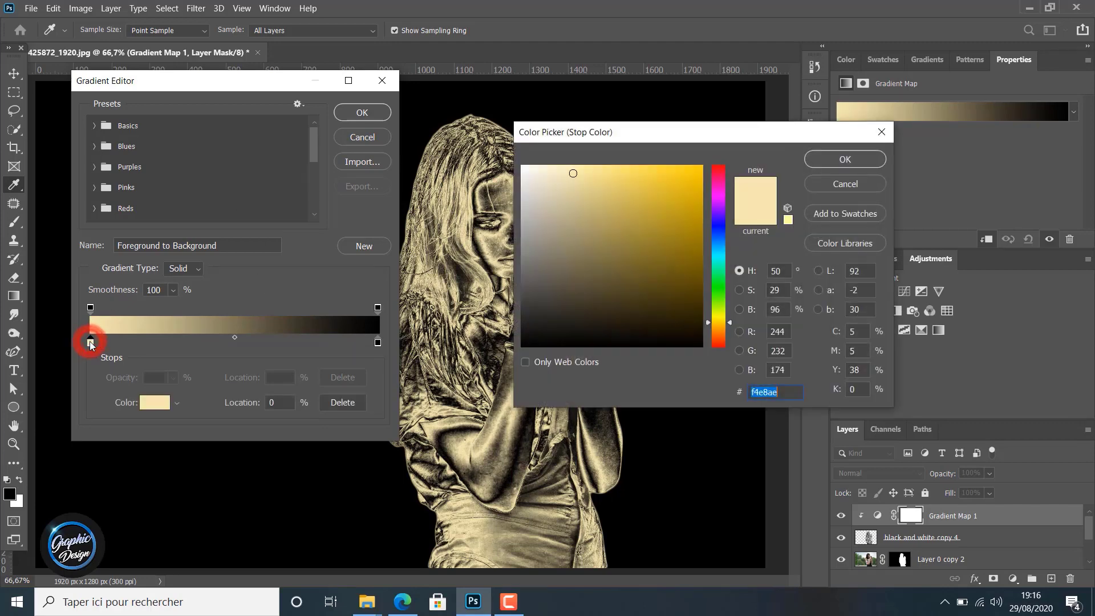
text(2d)
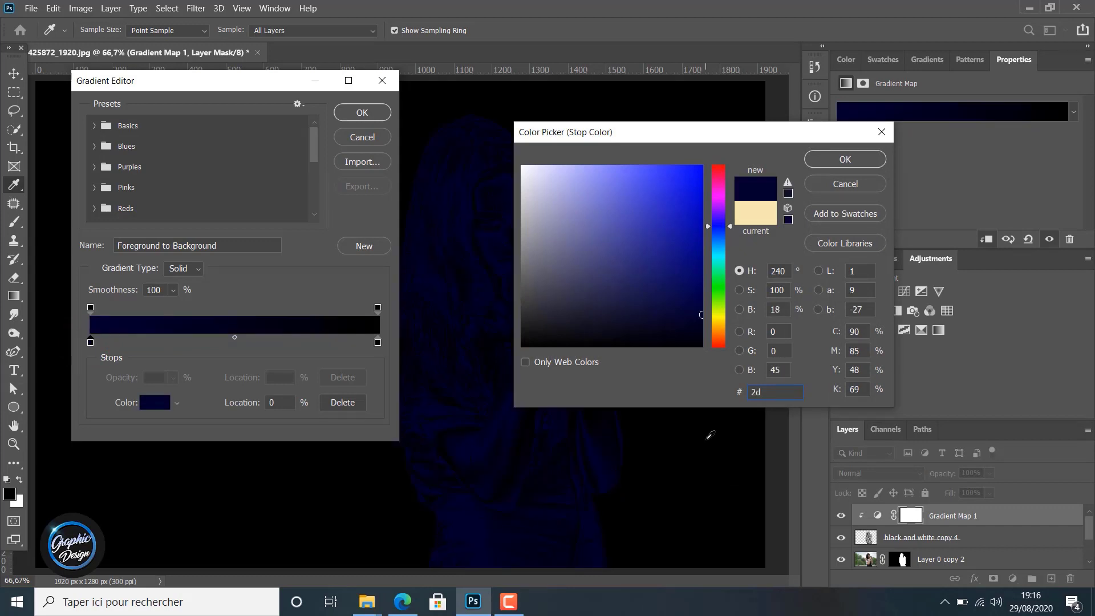
text(1203)
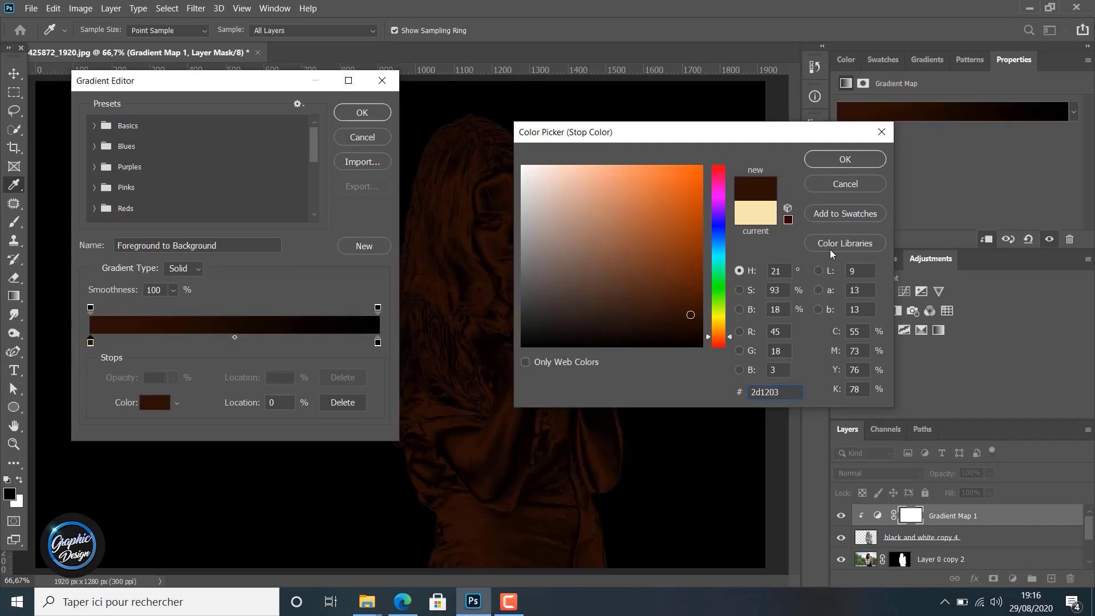
click(233, 335)
click(846, 159)
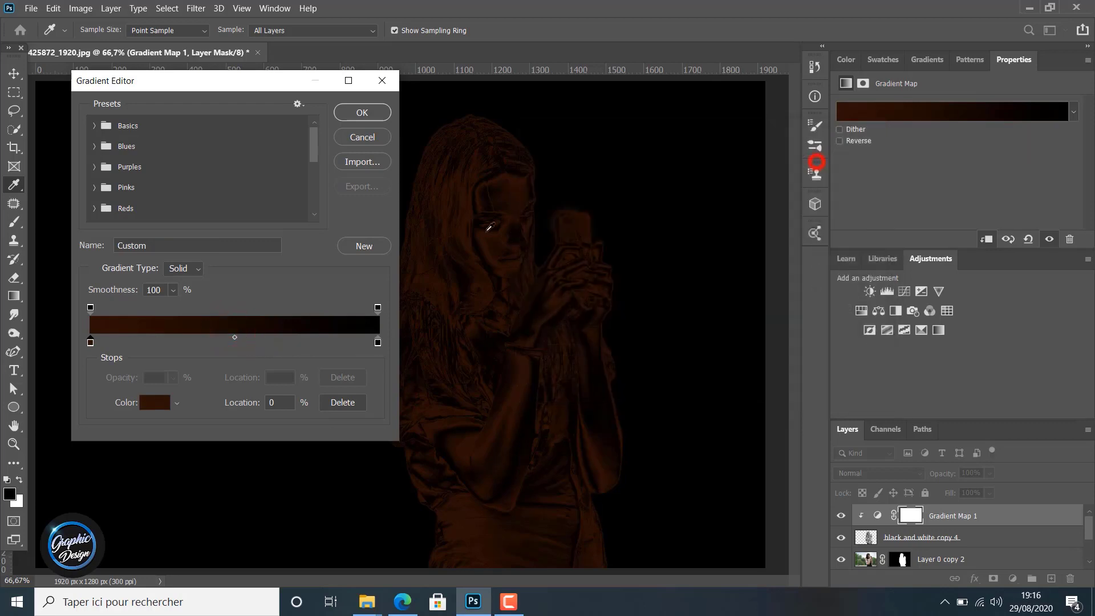
Add a color stop at 49% in the middle of the gradient and set its color to c07e00
click(233, 343)
double_click(232, 342)
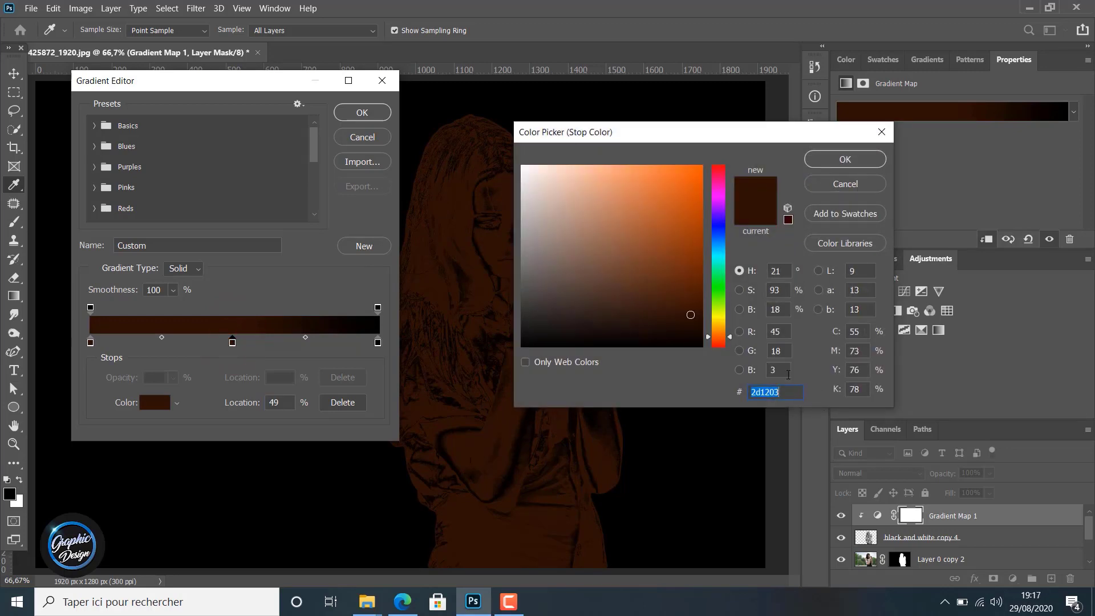
text(c)
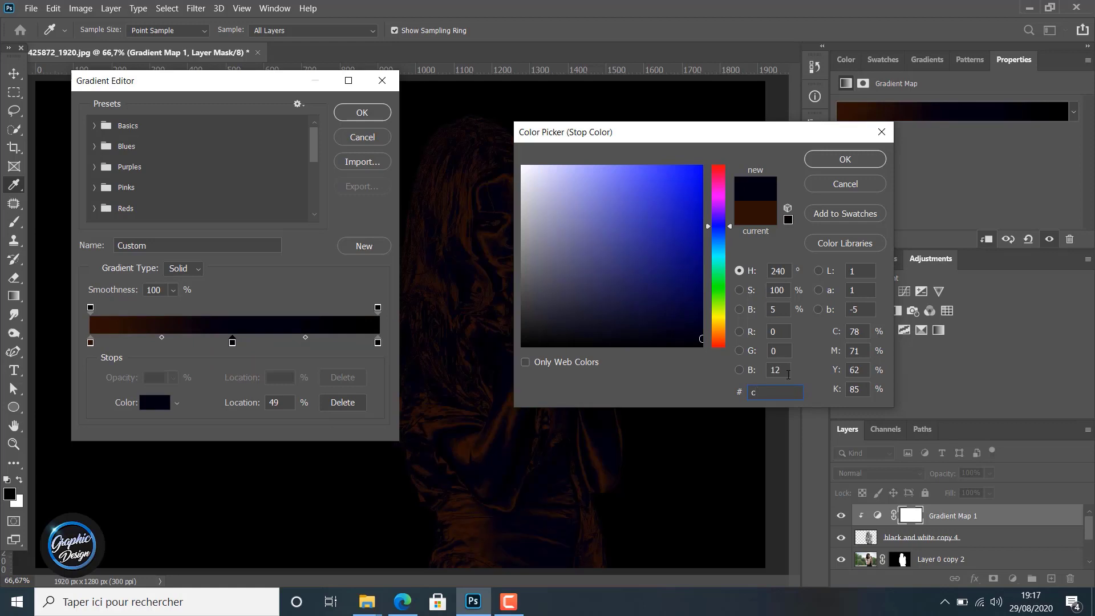
text(0)
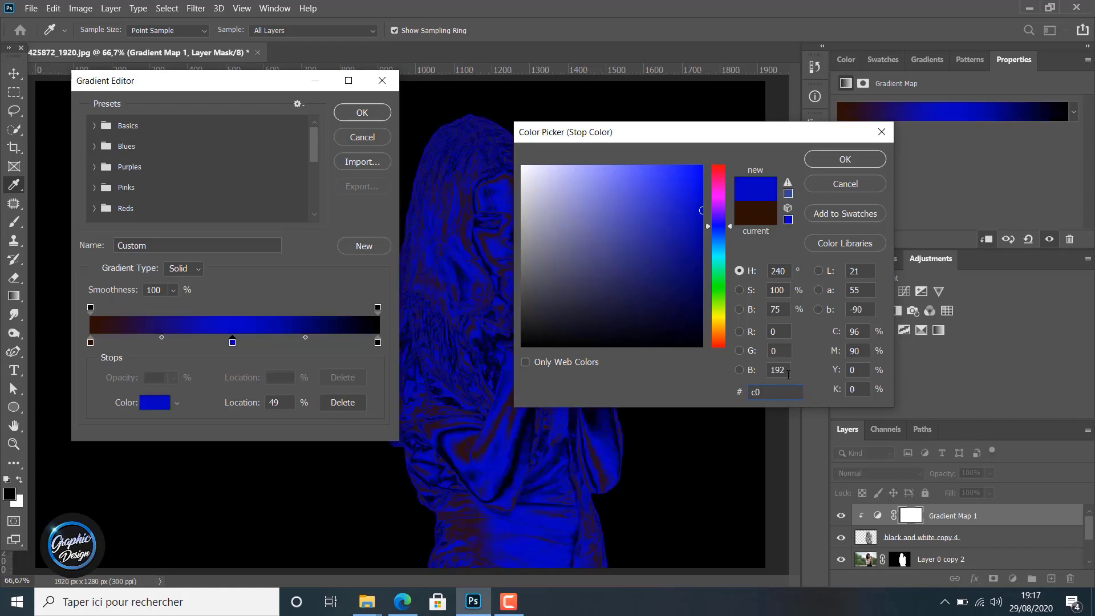
text(7e00)
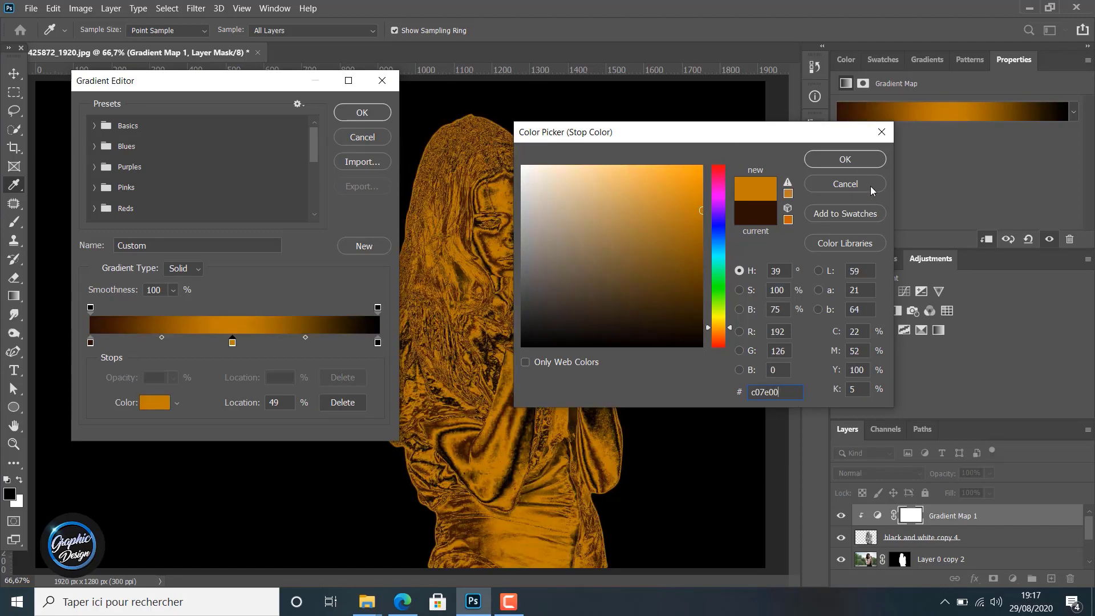
click(856, 163)
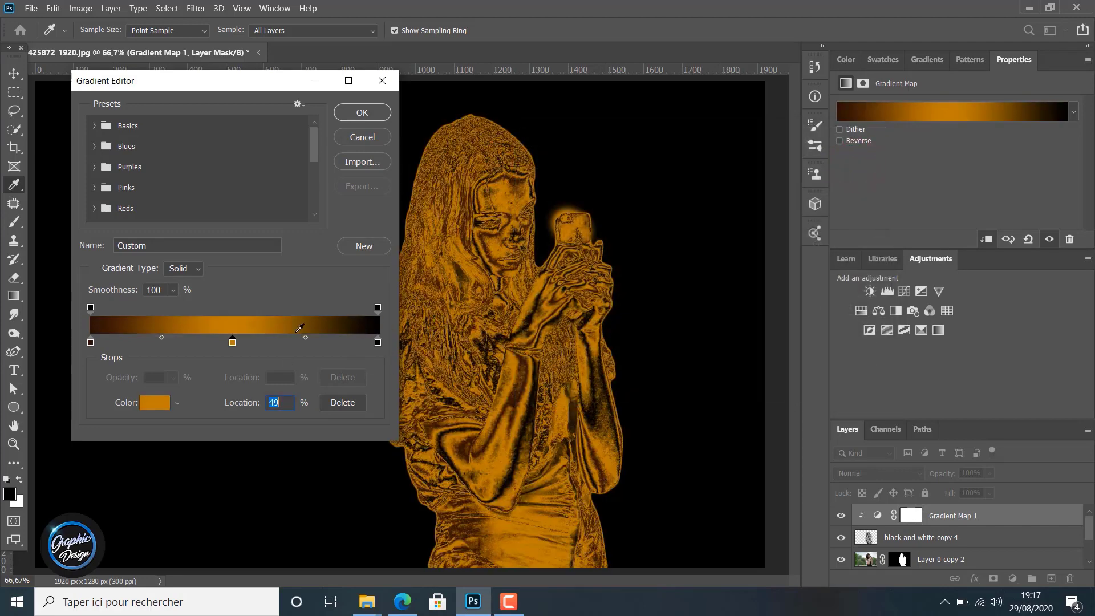
Set the gradient's end color stop at 100% to f7e4a3 and apply the edited gradient
double_click(378, 342)
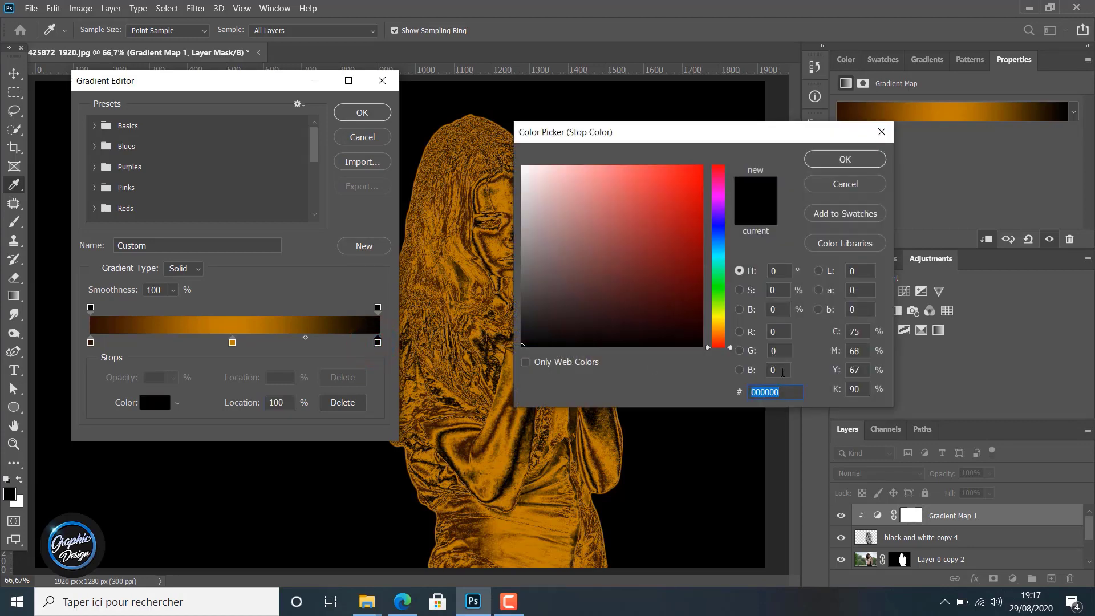
text(f7)
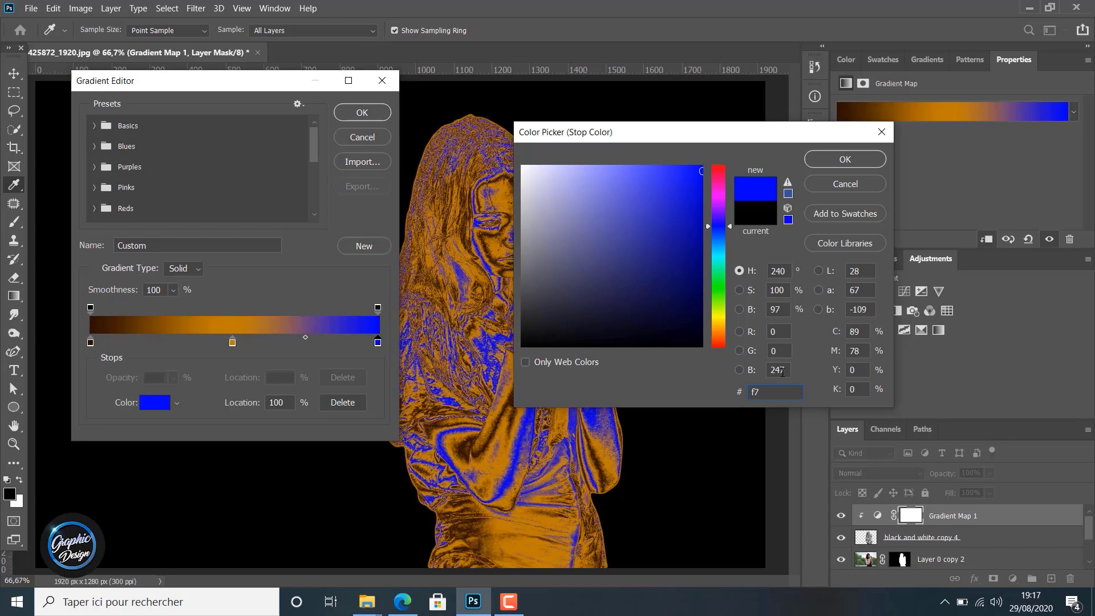
text(e4)
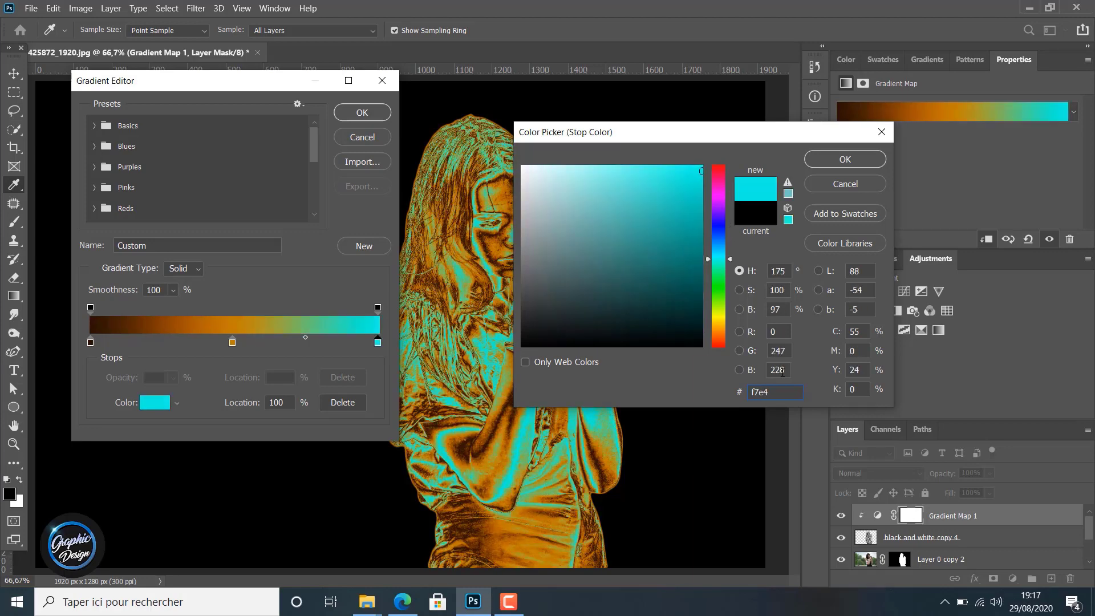
text(a3)
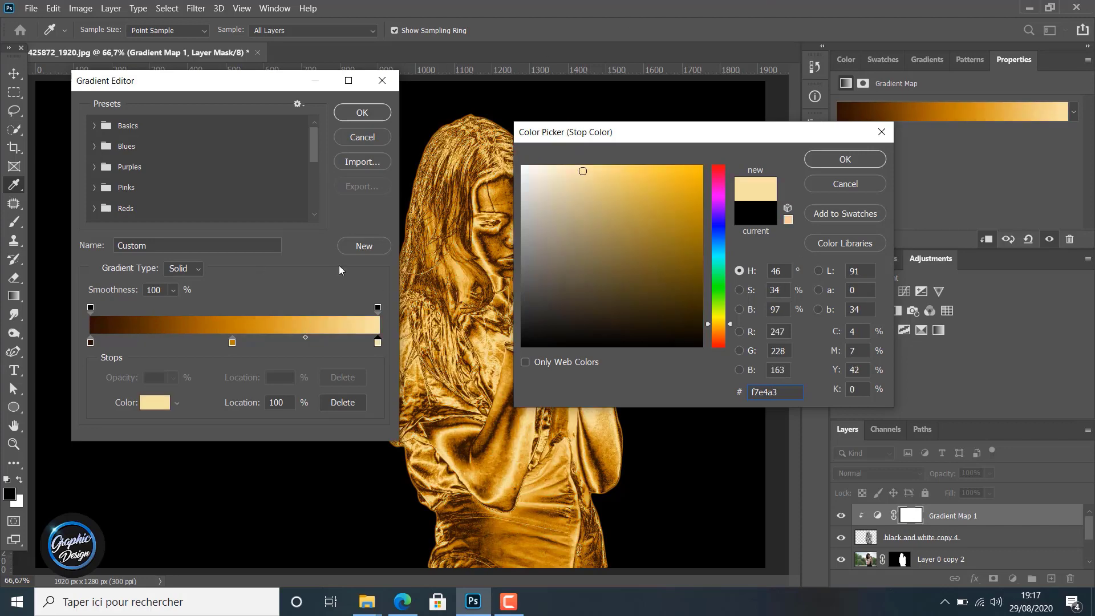
click(848, 164)
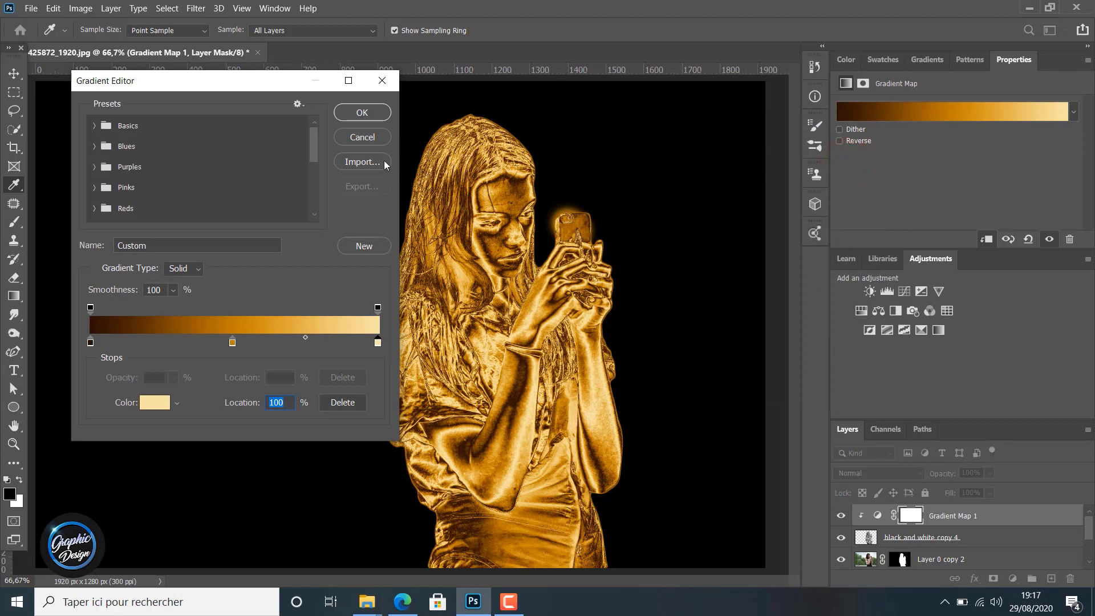
click(362, 113)
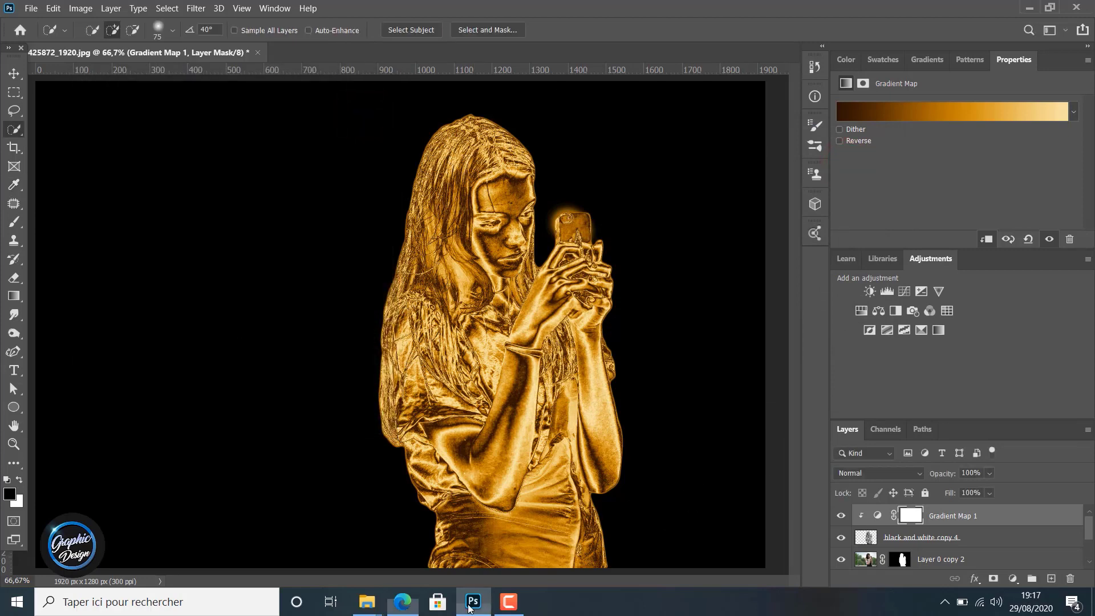
Merge the Gradient Map 1 adjustment layer with the "black and white copy 4" layer
click(940, 542)
right_click(939, 543)
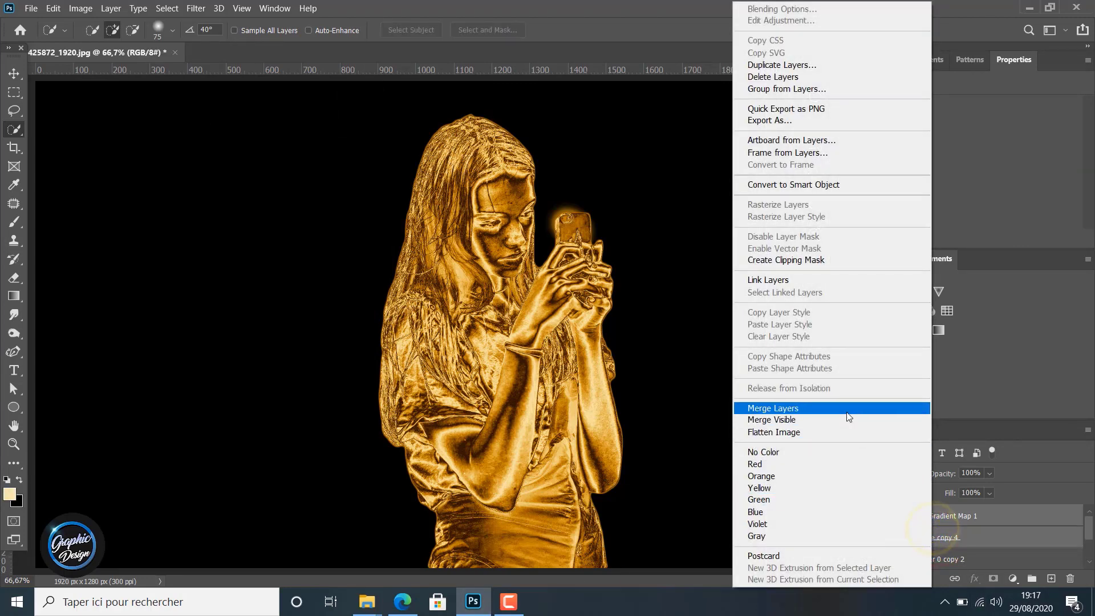
click(845, 413)
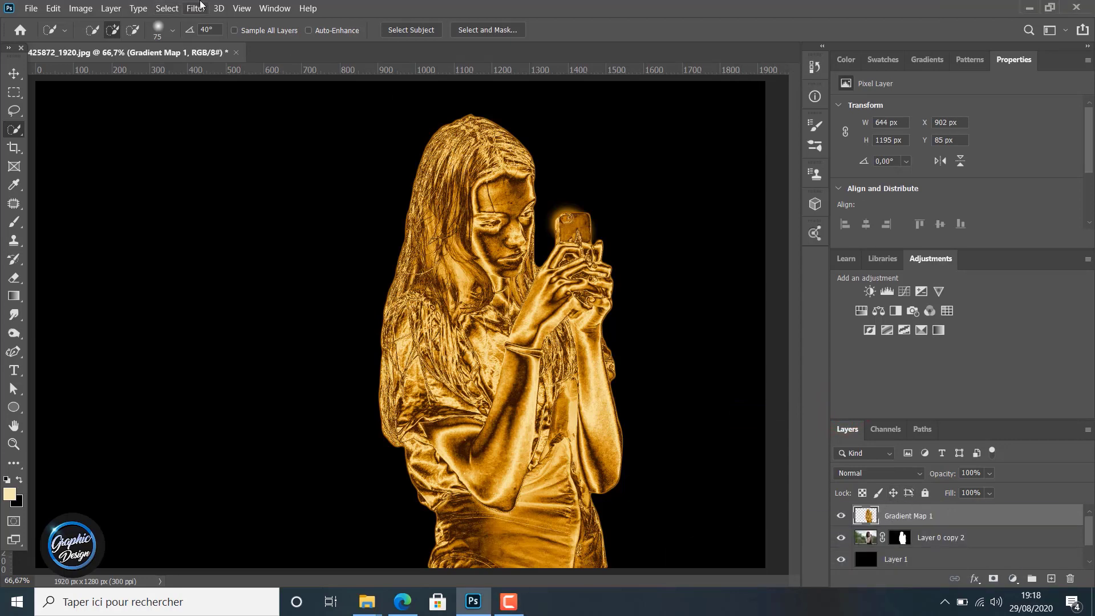
Convert the merged Gradient Map 1 layer to a smart object
click(197, 9)
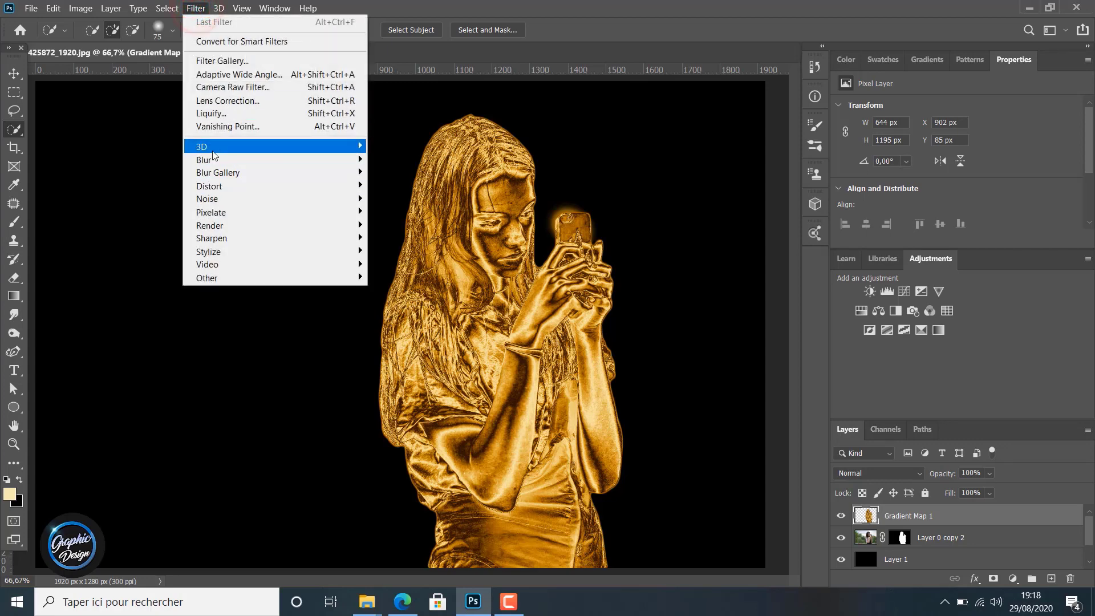
mouse_move(369, 161)
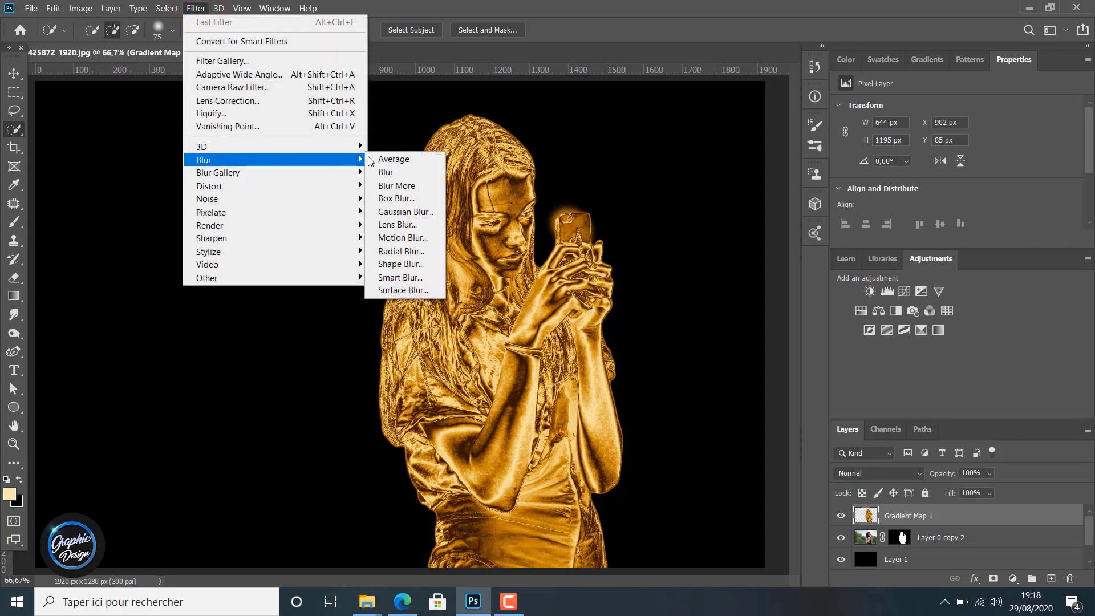
right_click(919, 516)
click(805, 185)
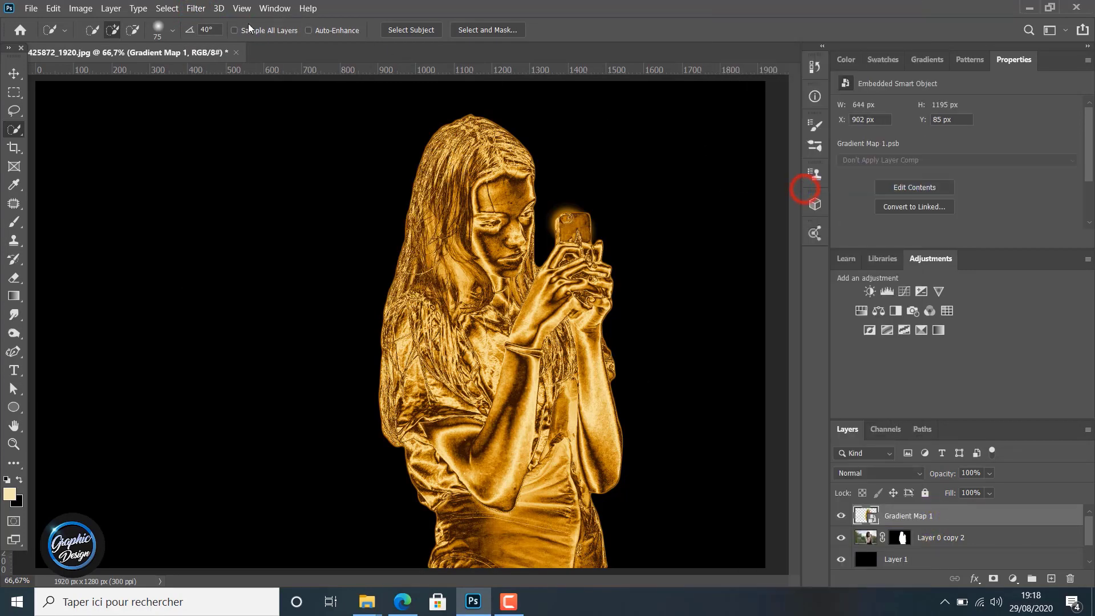
Start a Surface Blur on the Gradient Map 1 smart object and set the filter preview to 50% around the woman's arms
click(191, 9)
mouse_move(233, 161)
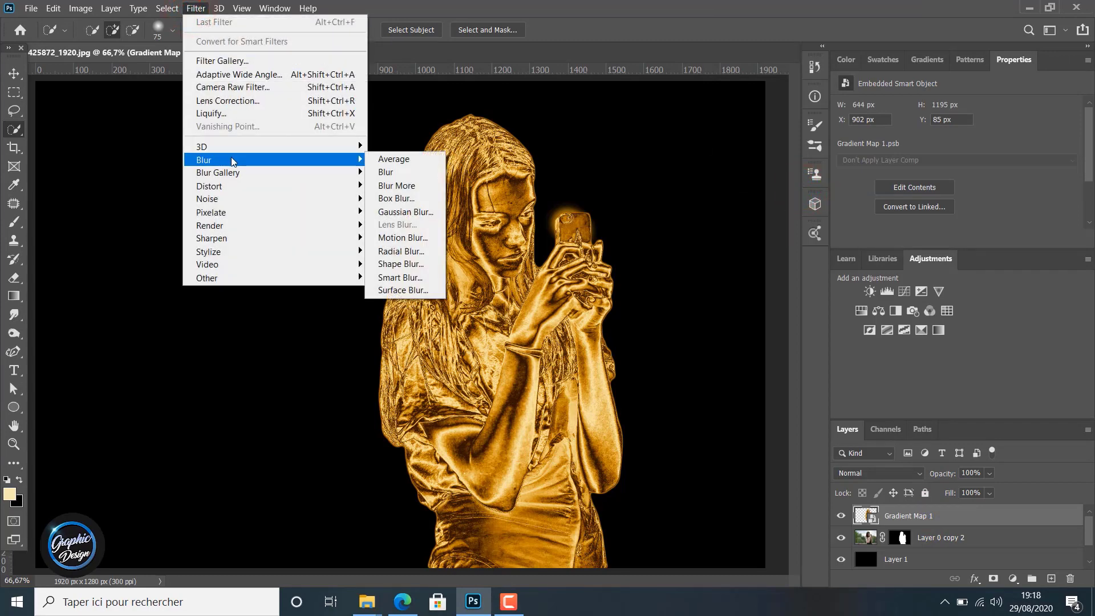
click(416, 291)
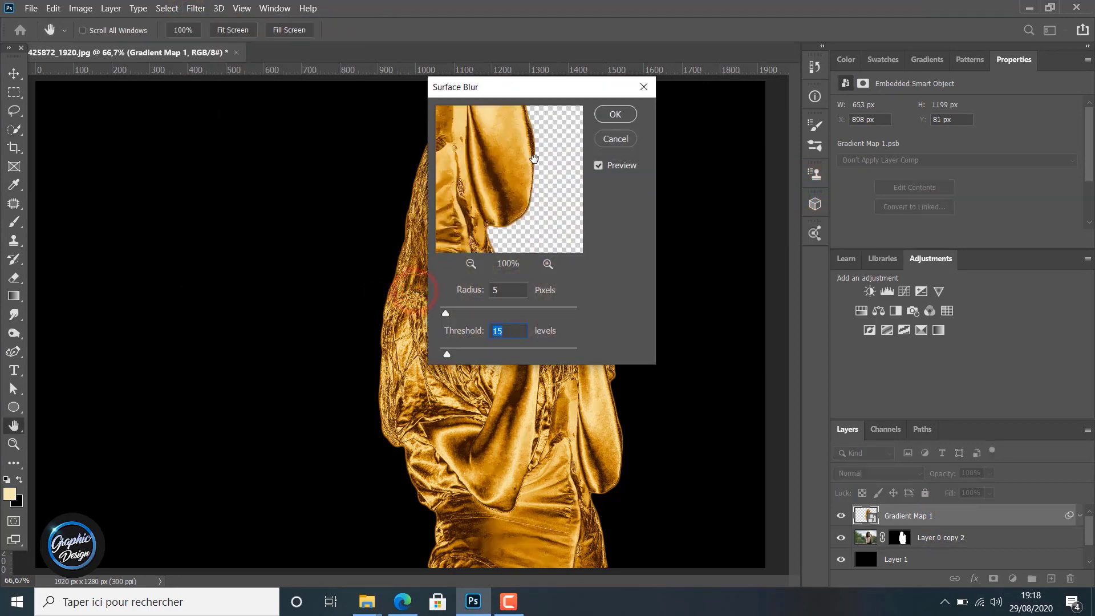
click(493, 180)
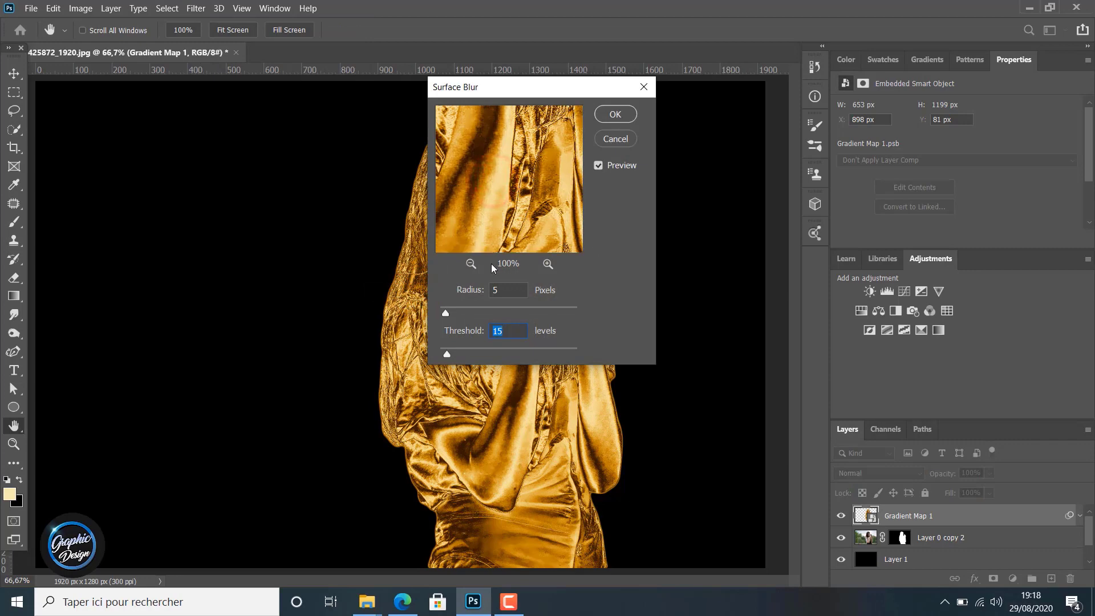
click(472, 264)
click(472, 264)
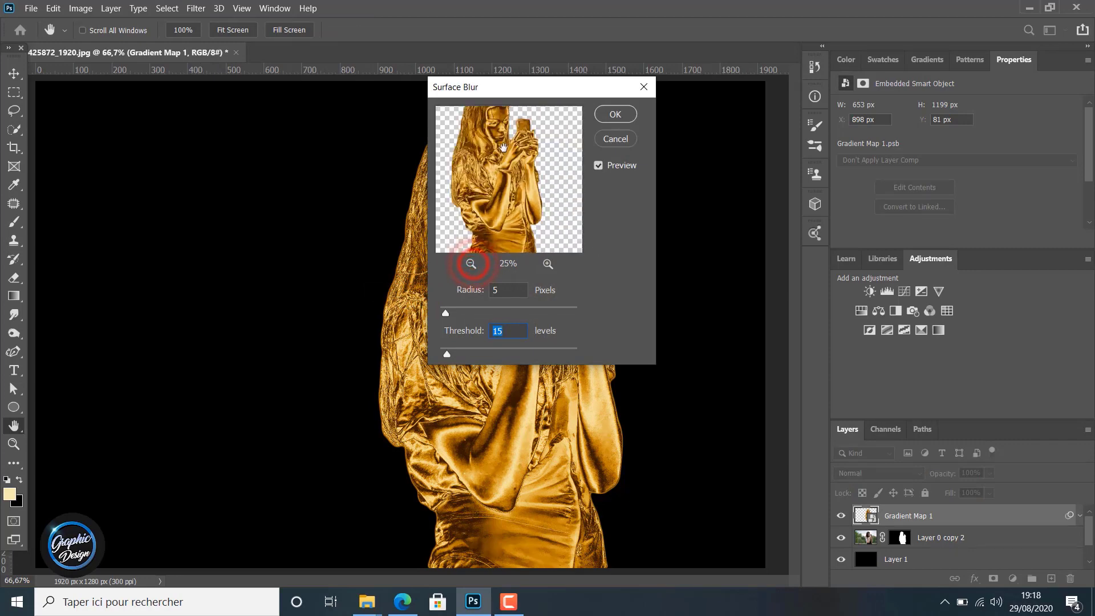
click(502, 142)
click(547, 263)
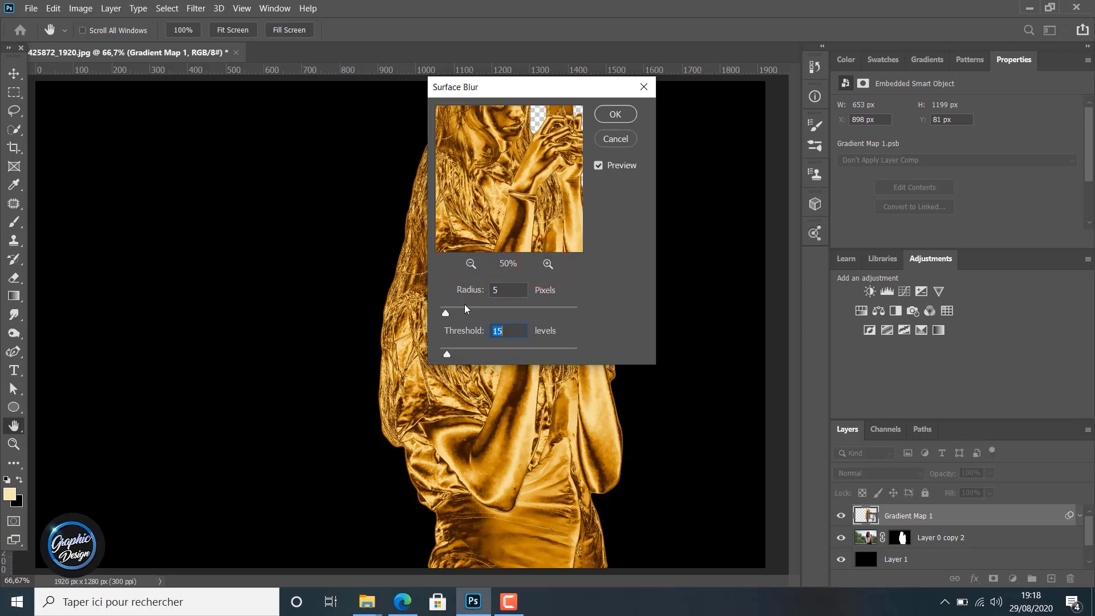
Try a Surface Blur radius of 38 pixels with a threshold of 30 levels and compare it against the unblurred statue
drag(447, 313, 463, 315)
mouse_move(448, 356)
mouse_down()
mouse_move(474, 355)
mouse_move(456, 355)
mouse_up()
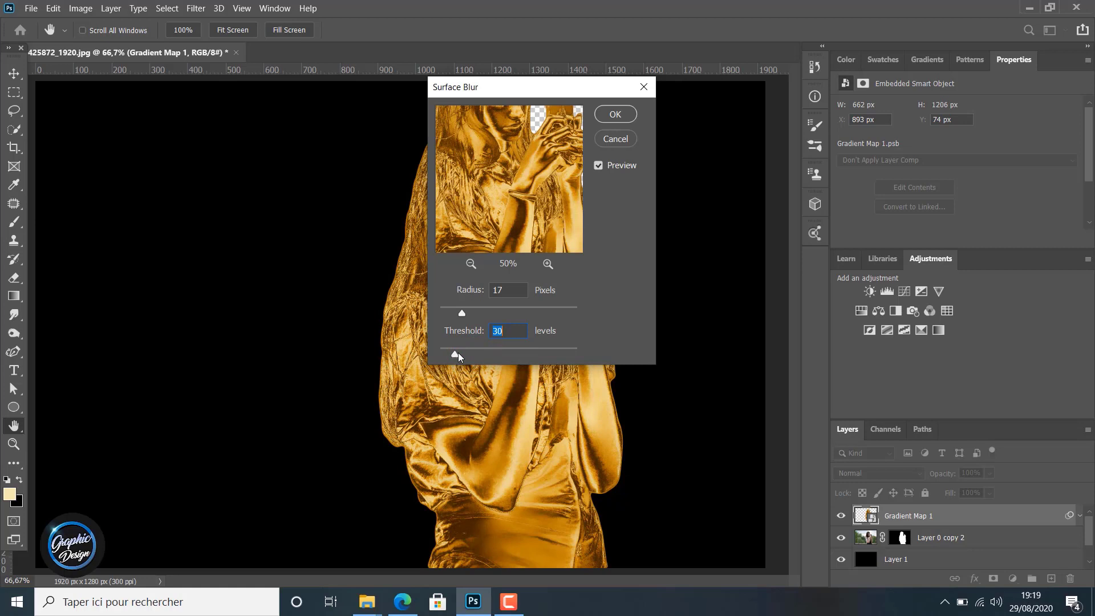
drag(462, 313, 493, 315)
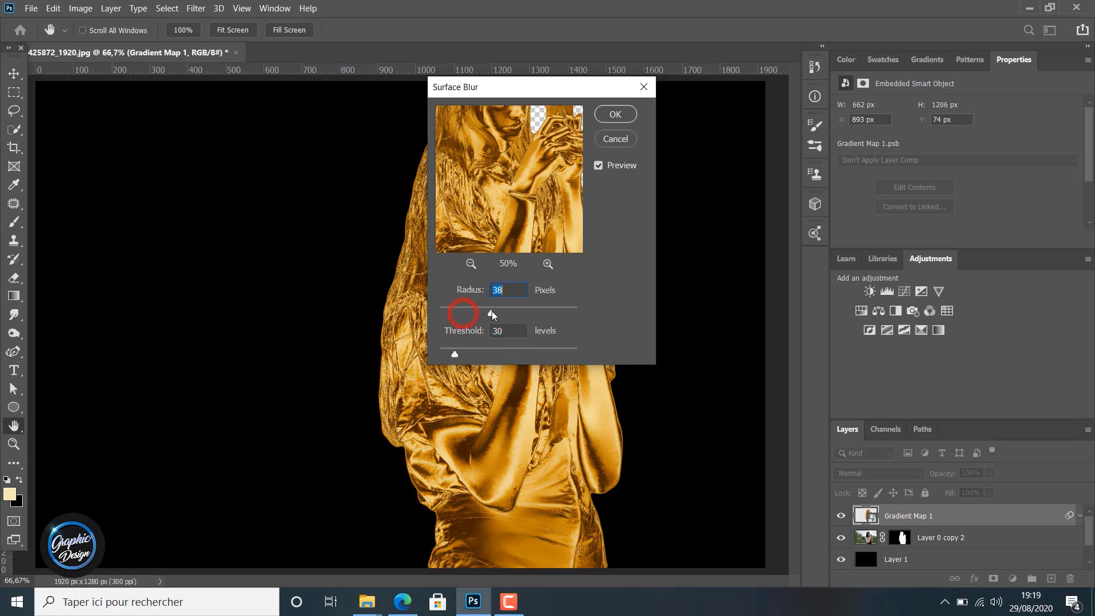
click(598, 166)
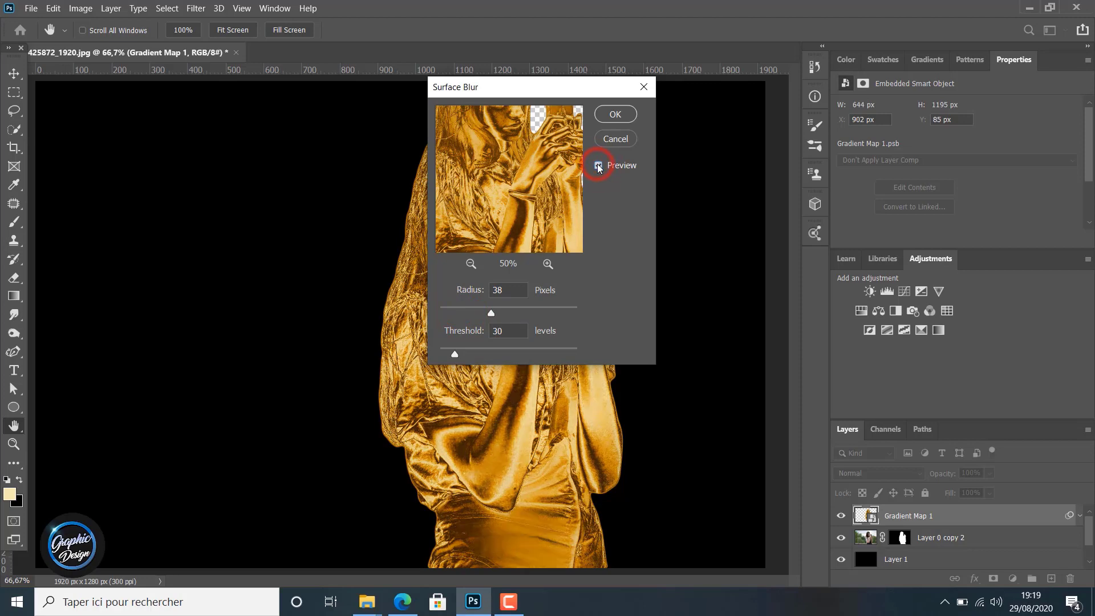
click(597, 166)
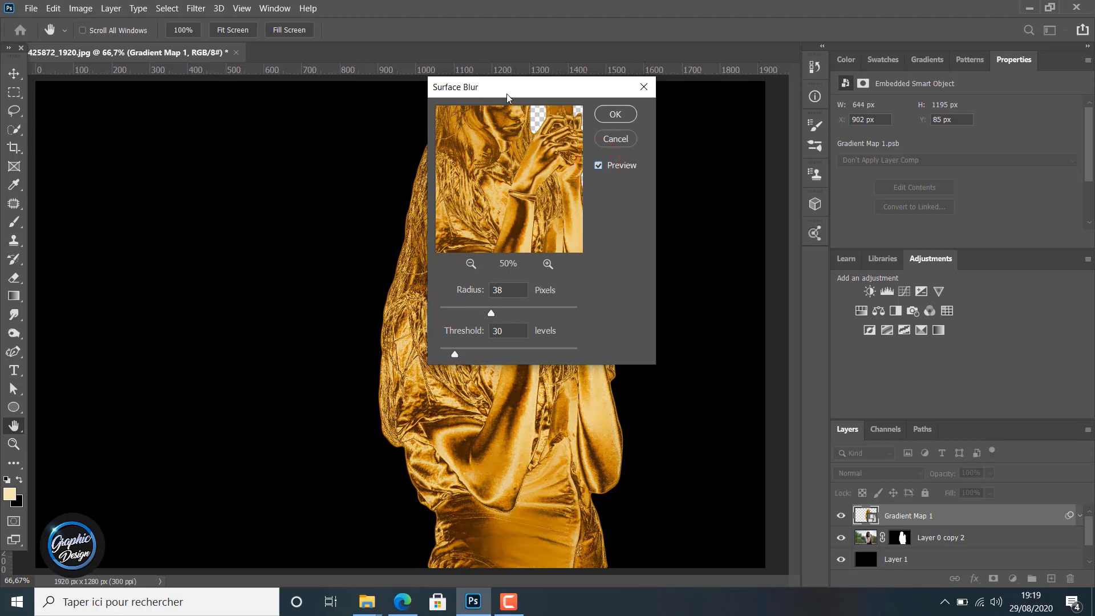
Uncover the statue and apply the Surface Blur with a radius of 19 pixels and a threshold of 24 levels
drag(506, 91, 186, 92)
drag(174, 312, 147, 317)
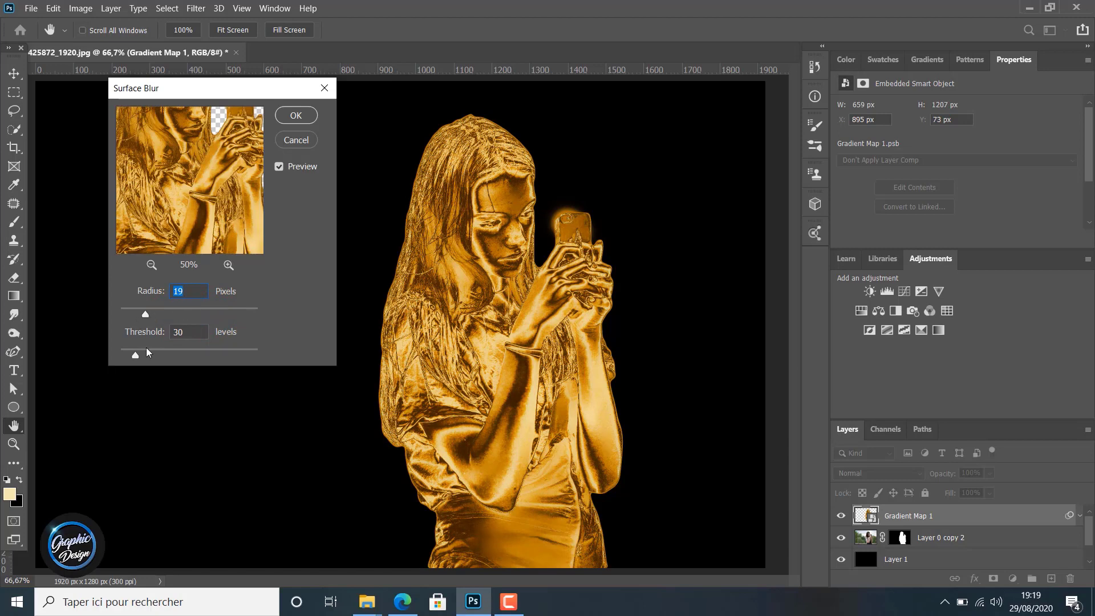
drag(137, 358, 150, 358)
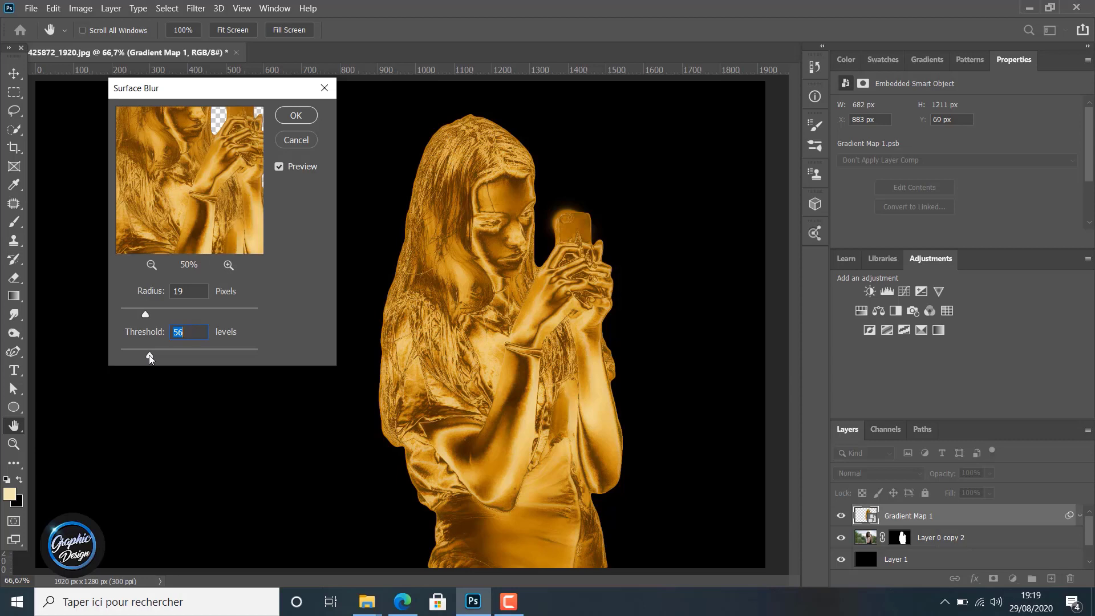
drag(150, 358, 133, 357)
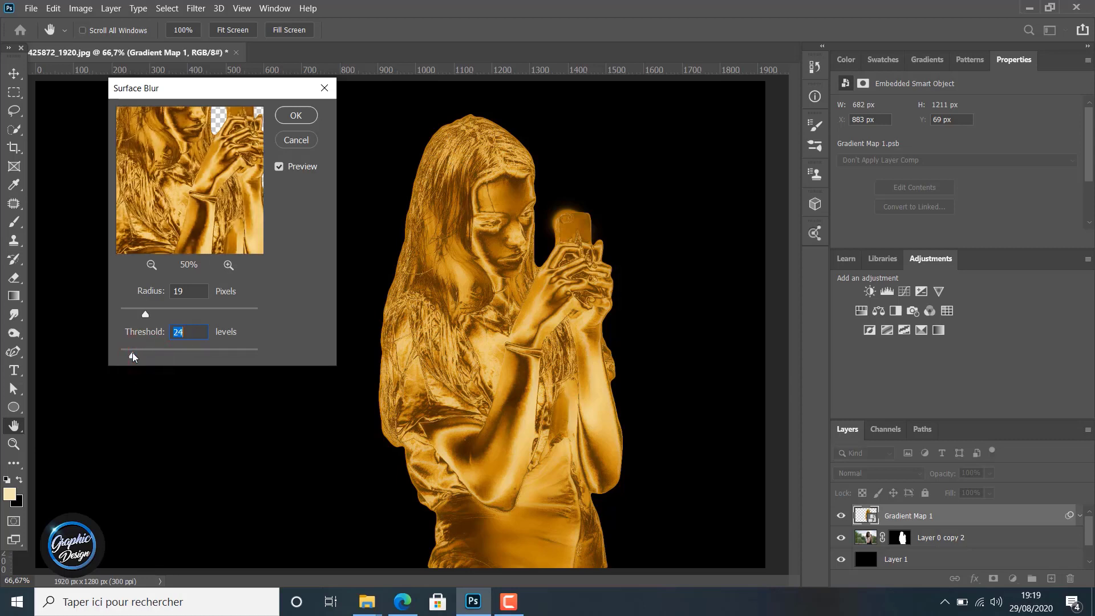
click(295, 116)
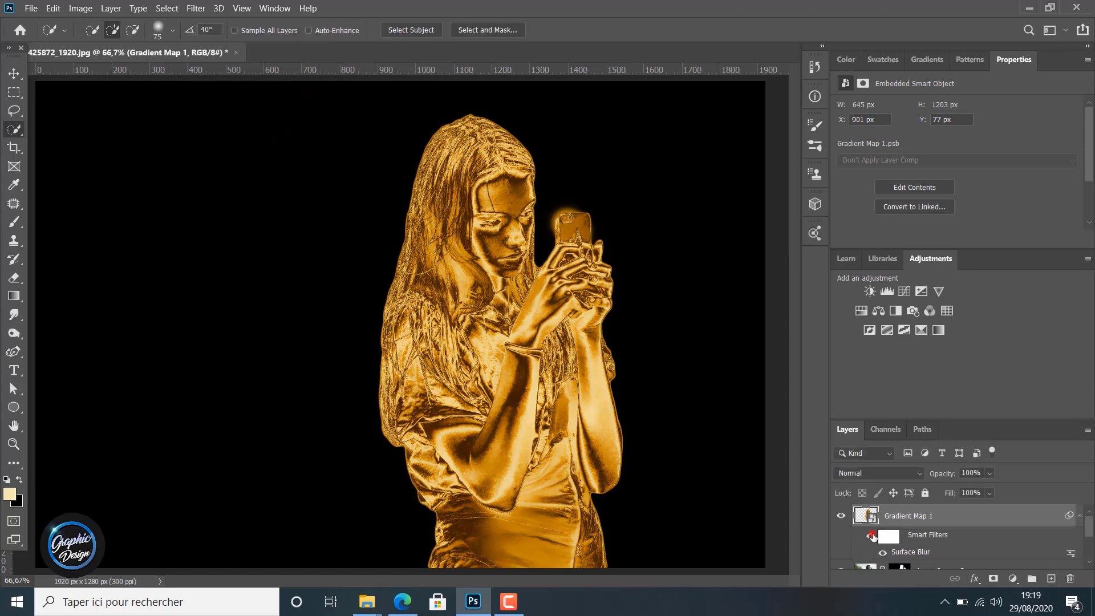
Compare the golden statue with and without the smart filters of the Gradient Map 1 layer
click(871, 535)
click(871, 536)
click(871, 535)
click(871, 535)
click(871, 536)
click(871, 535)
Start an Oil Paint filter with stylization 0,5, cleanliness 1,4, scale 0,2 and bristle detail 0,5, and turn its lighting off
click(196, 8)
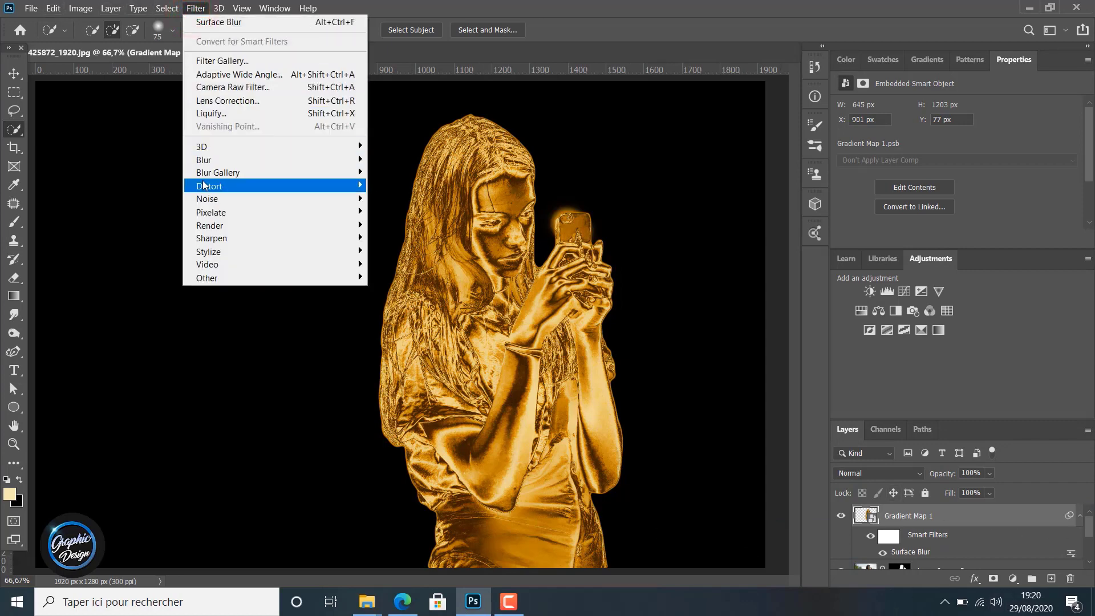
mouse_move(217, 252)
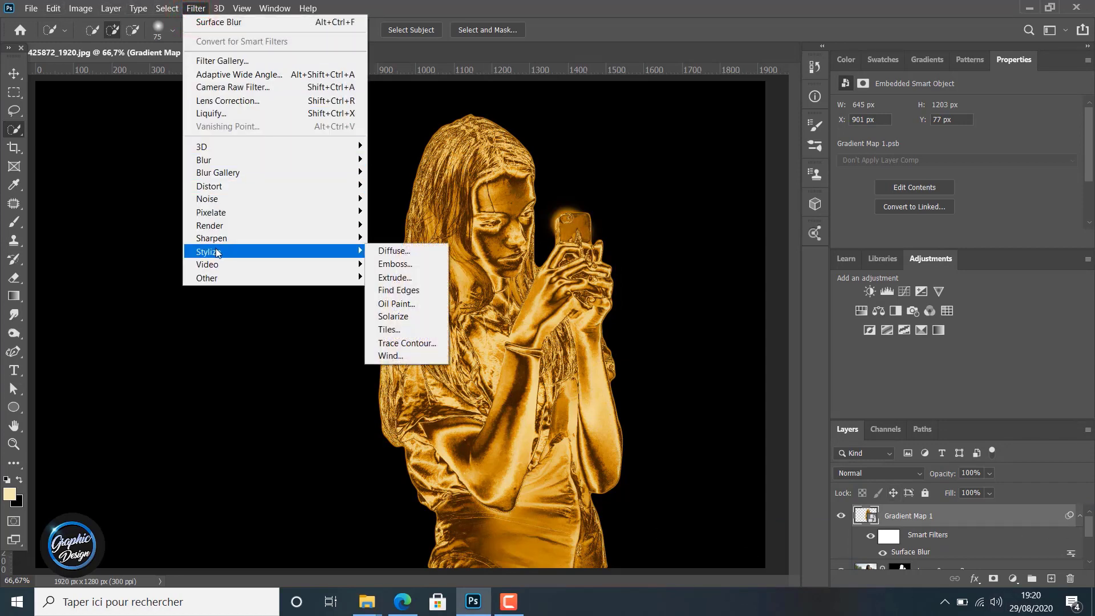
click(397, 304)
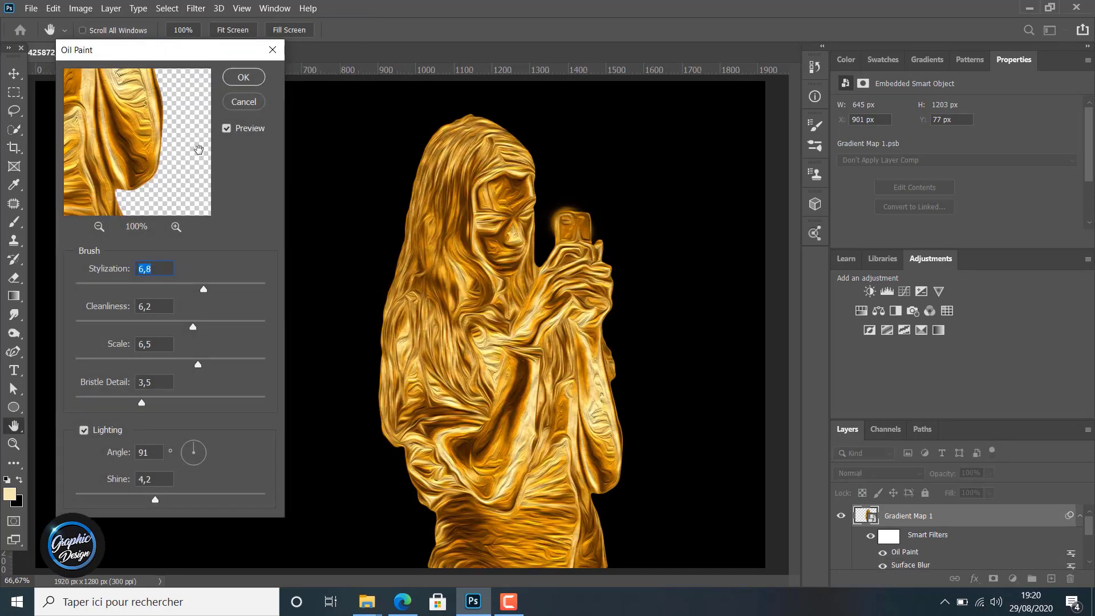
key(Tab)
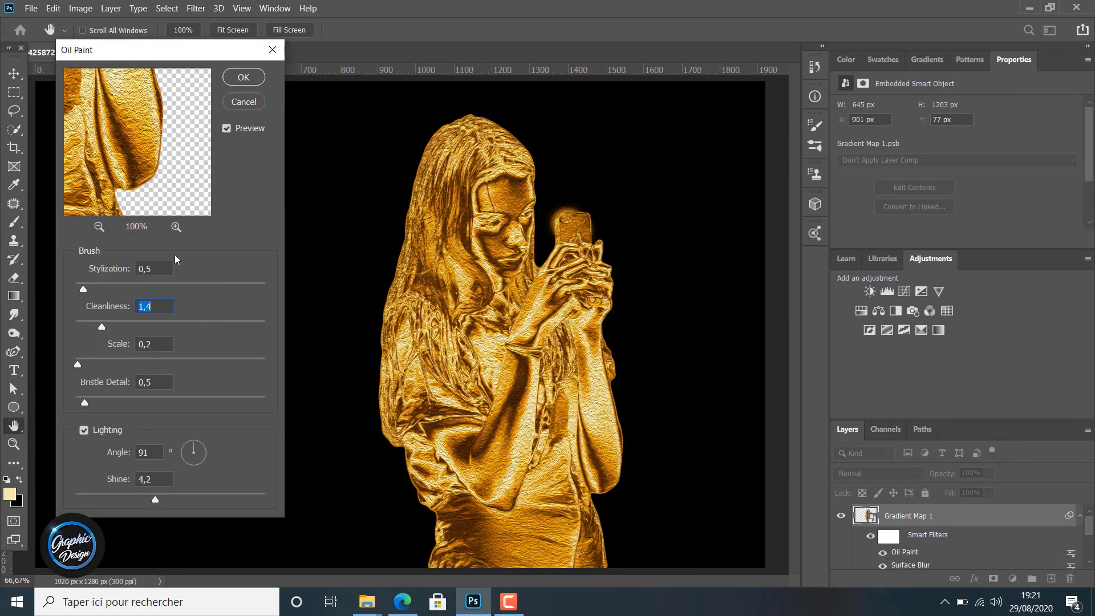
click(84, 431)
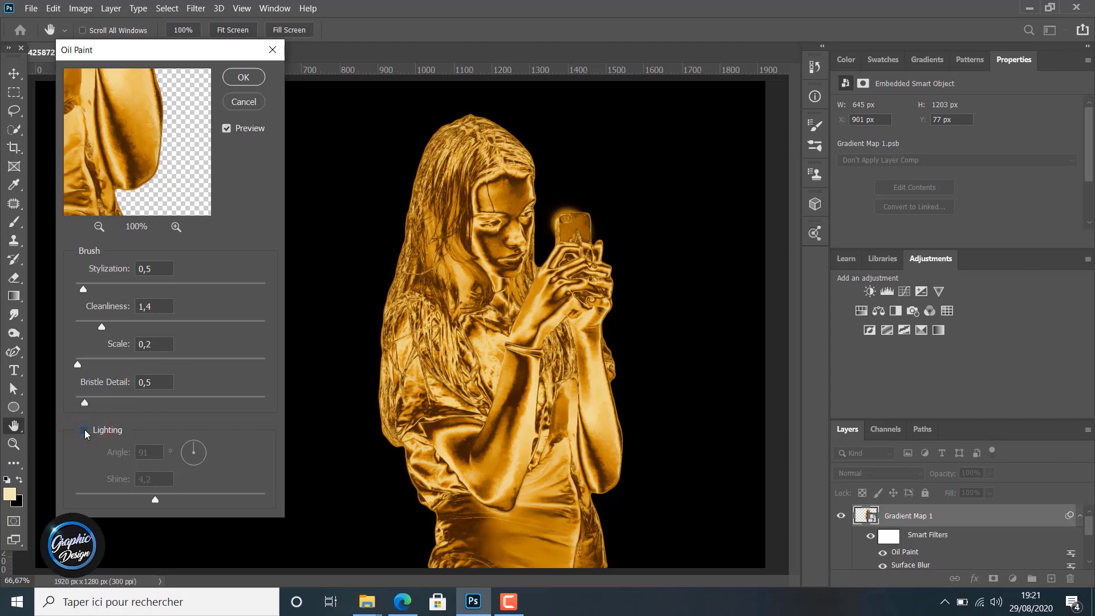
click(84, 431)
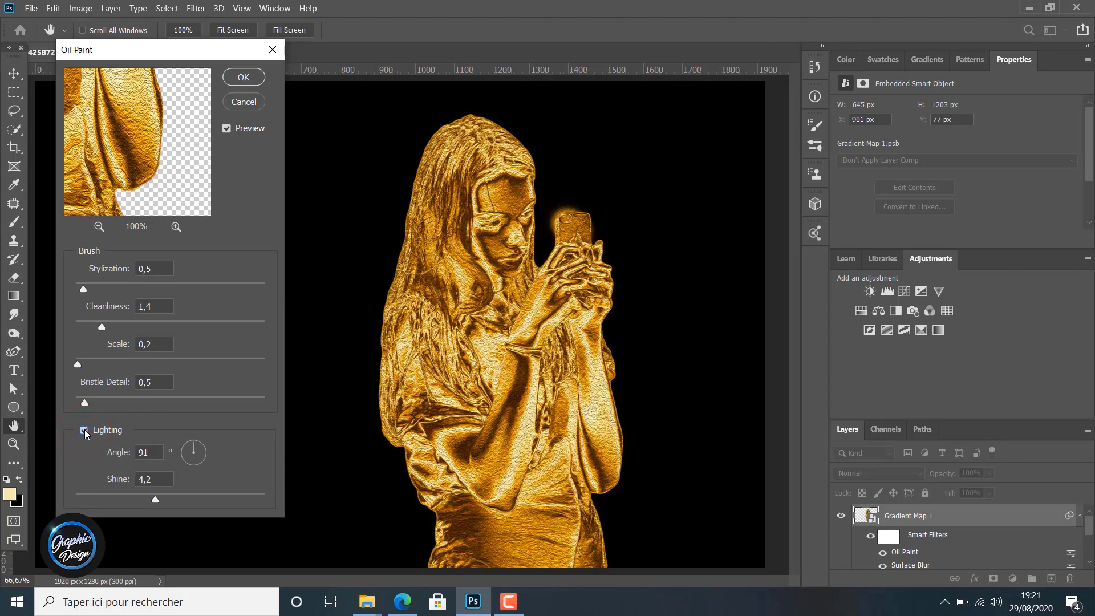
click(85, 431)
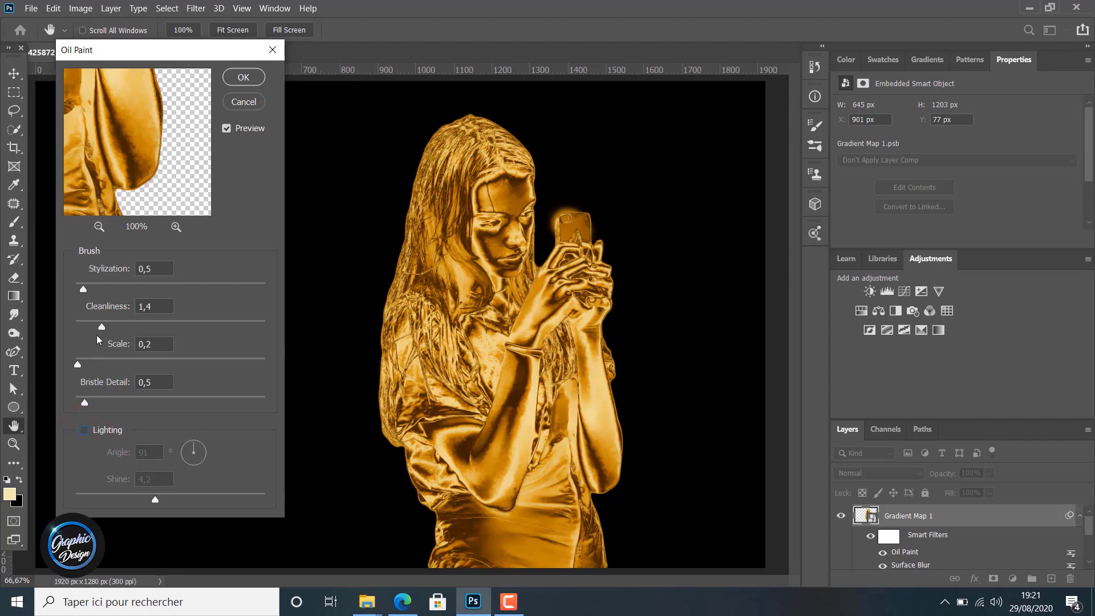
Set the Oil Paint cleanliness to 3,5 and stylization to 1,8, raise the bristle detail, and apply the filter
drag(103, 329, 142, 329)
drag(84, 289, 110, 293)
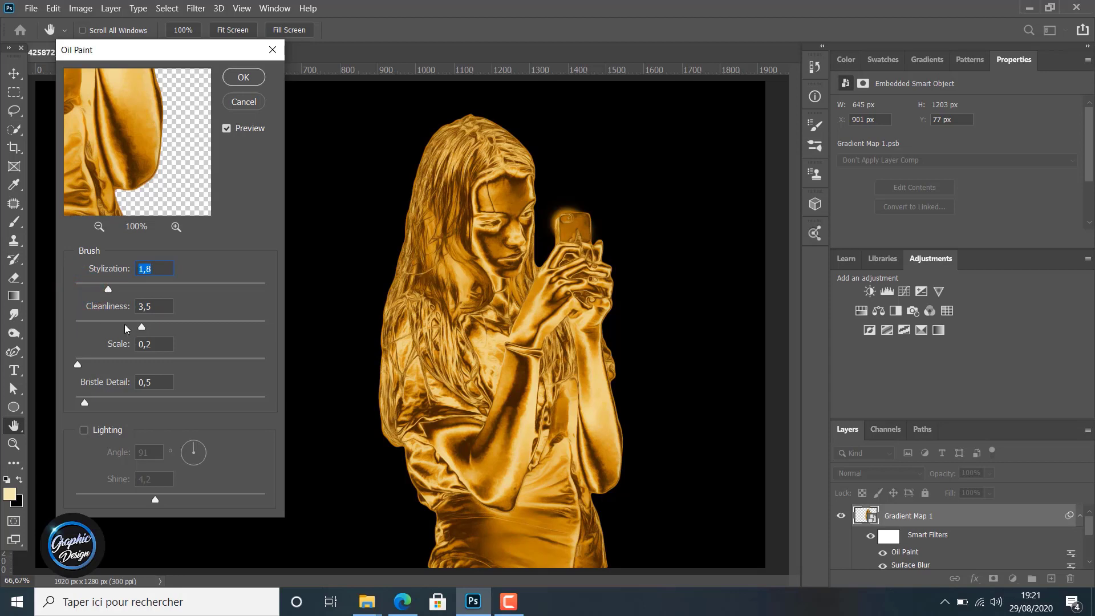
drag(85, 403, 131, 403)
click(241, 79)
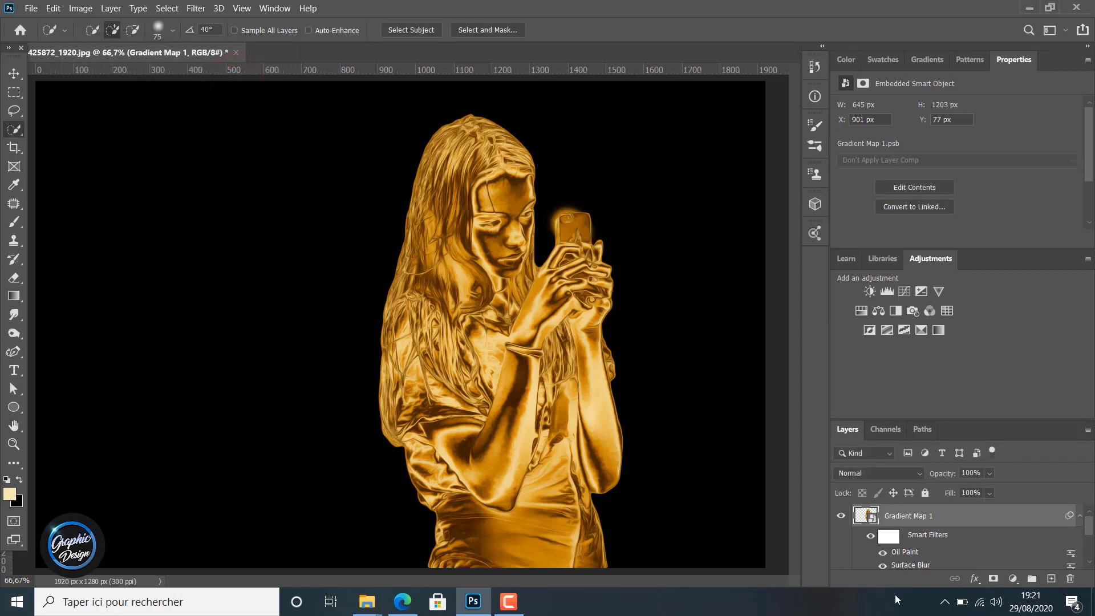
Compare the golden statue with and without the Oil Paint filter
click(883, 553)
click(883, 553)
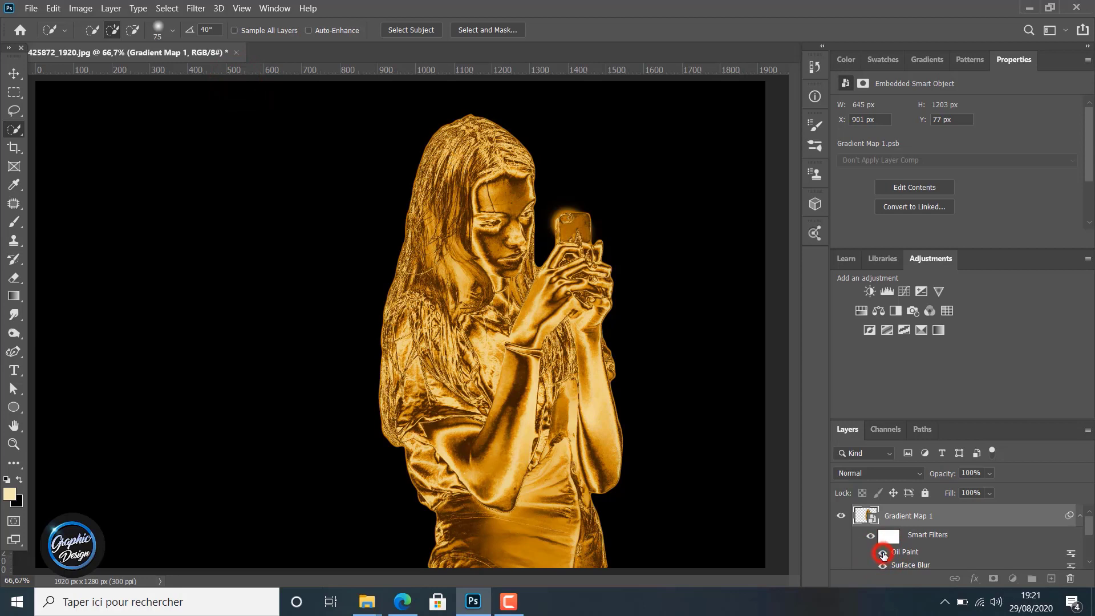